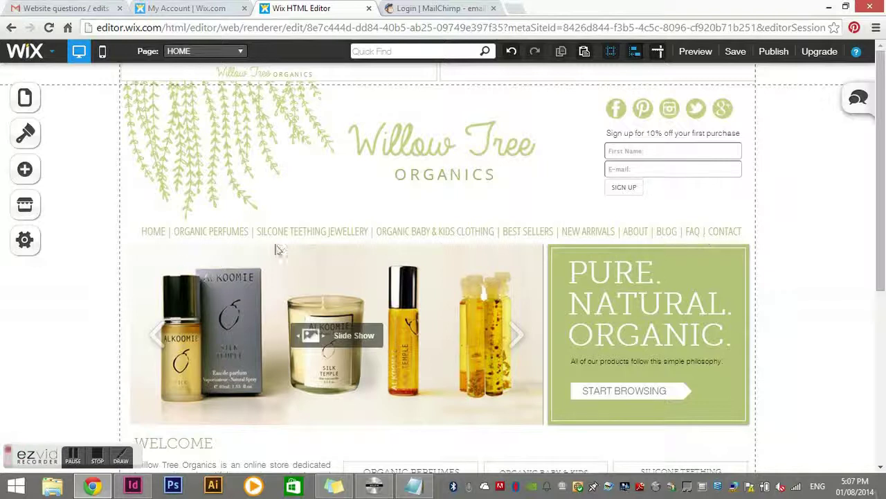
- Open the site's ONLINE STORE page for editing and close the page list
{"action": "left_click", "coordinate": [204, 54]}
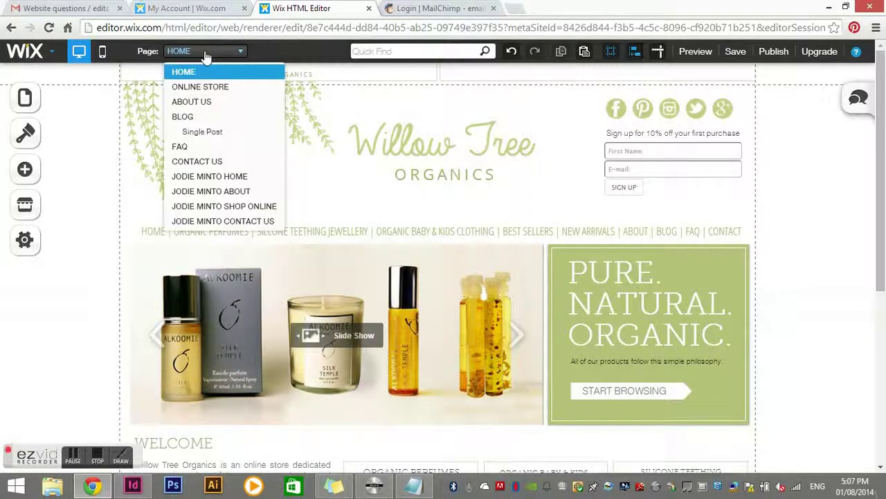
{"action": "left_click", "coordinate": [27, 98]}
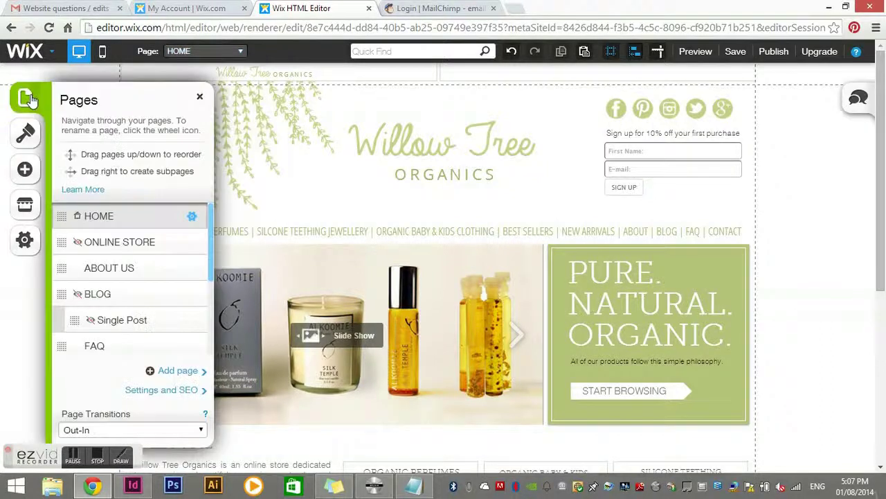
{"action": "left_click", "coordinate": [110, 244]}
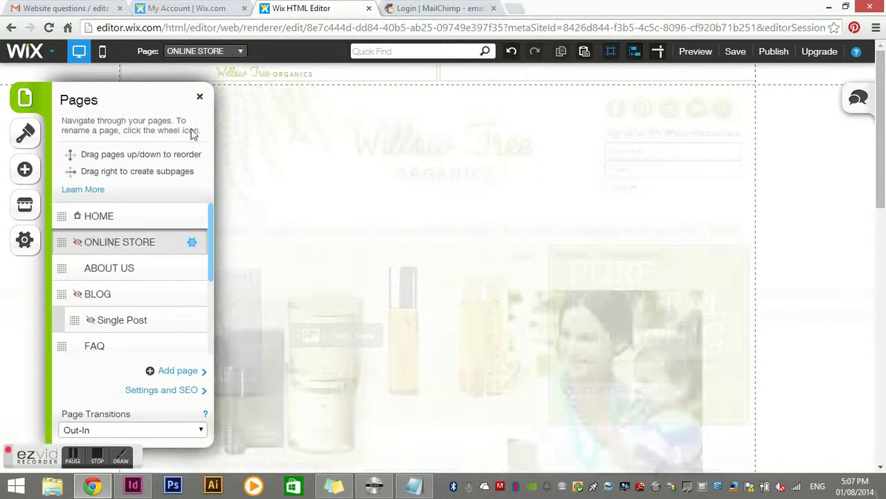
{"action": "left_click", "coordinate": [199, 99]}
{"action": "scroll", "coordinate": [421, 281], "scroll_direction": "down", "scroll_amount": 2}
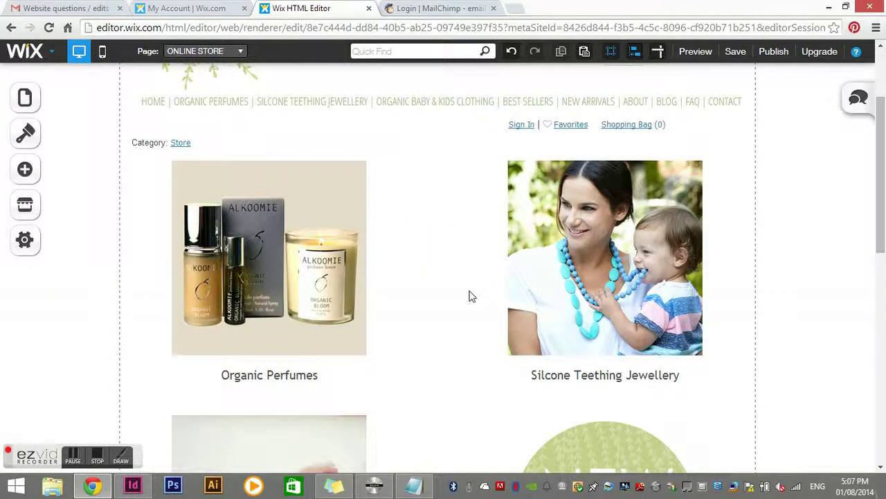
- Open the Ecwid control panel from the Online Store component's app settings and maximize its window
{"action": "left_click", "coordinate": [302, 229]}
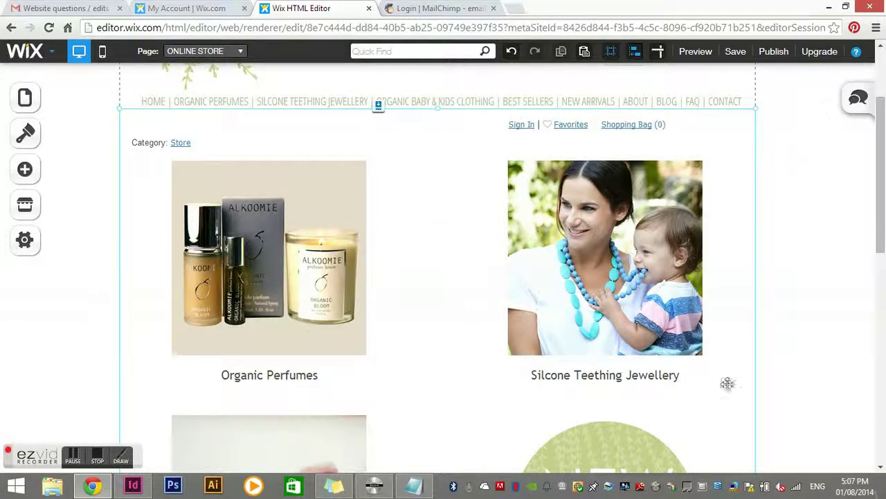
{"action": "left_click", "coordinate": [327, 274]}
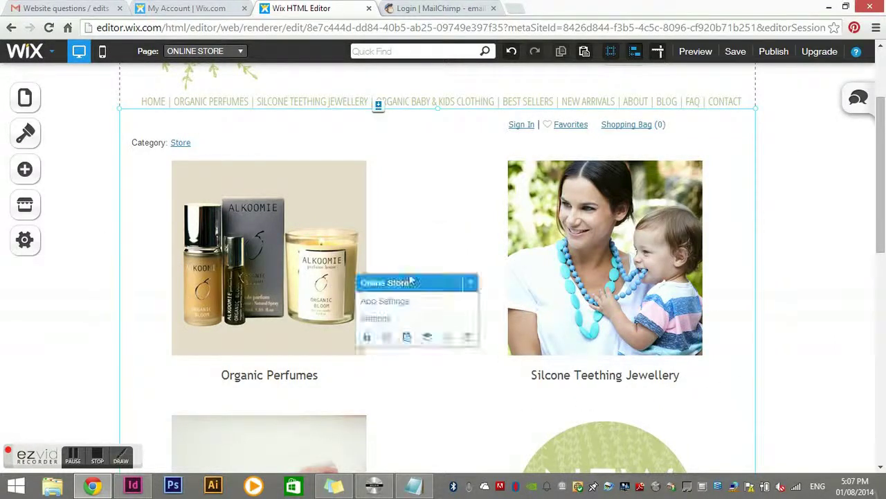
{"action": "left_click", "coordinate": [320, 236]}
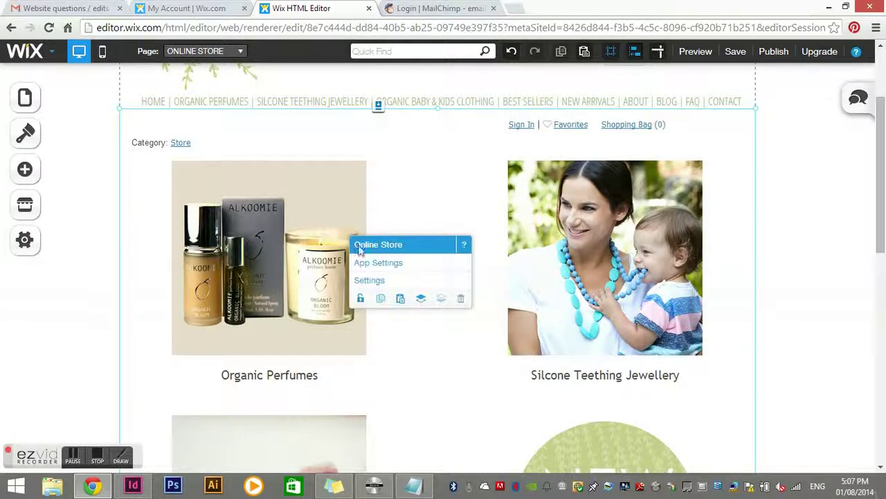
{"action": "left_click", "coordinate": [390, 265]}
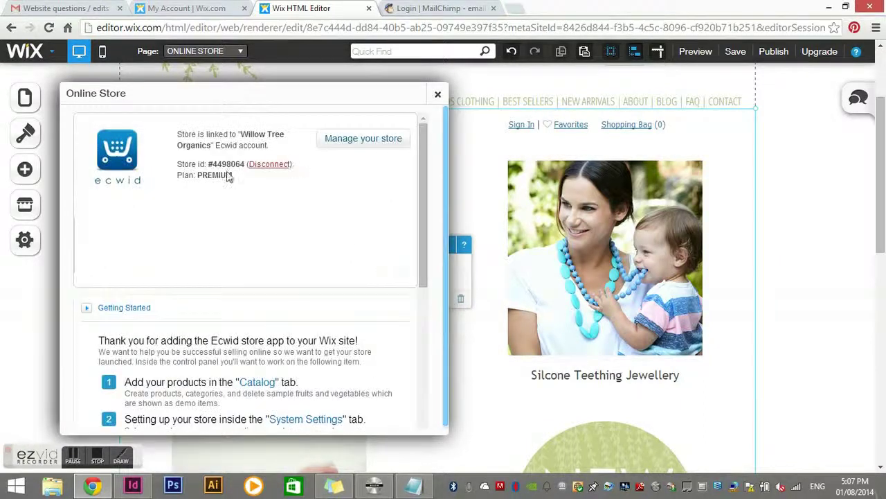
{"action": "left_click", "coordinate": [381, 140]}
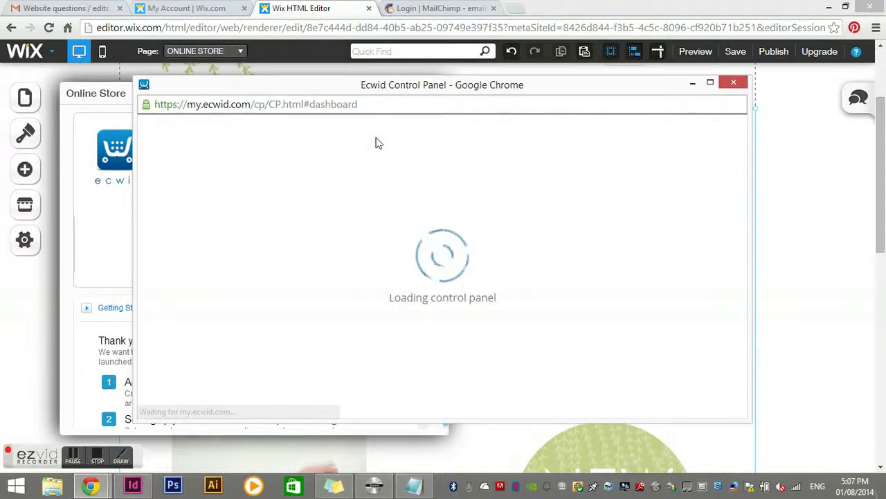
{"action": "left_click", "coordinate": [710, 84]}
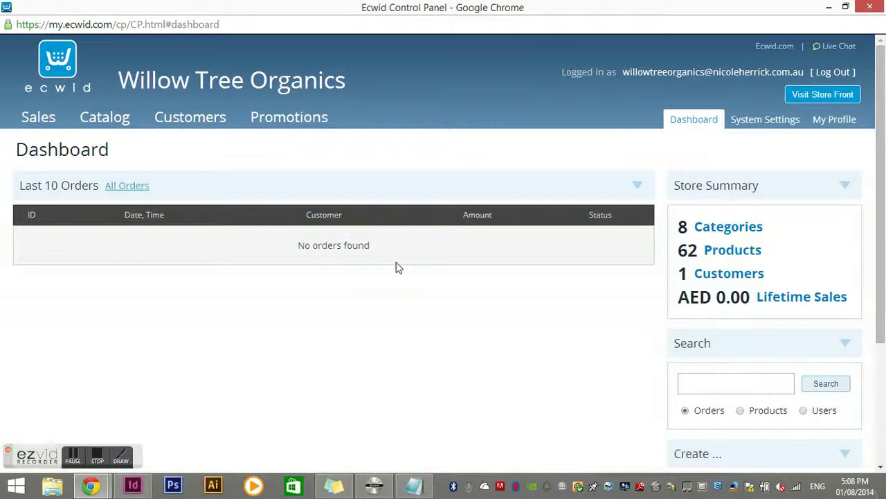
- Browse the catalog's product list and open Organic Cotton Emma Skirt in Blue for editing
{"action": "left_click", "coordinate": [105, 116]}
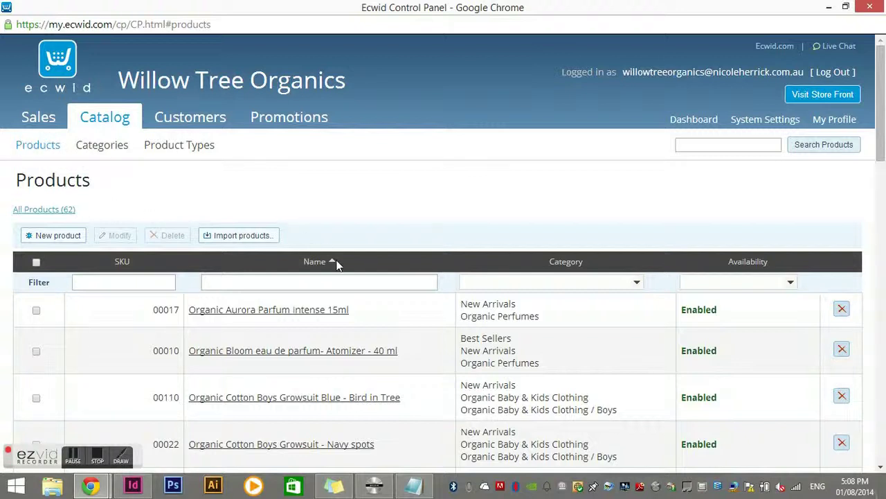
{"action": "scroll", "coordinate": [342, 277], "scroll_direction": "down", "scroll_amount": 2}
{"action": "scroll", "coordinate": [318, 208], "scroll_direction": "down", "scroll_amount": 1}
{"action": "scroll", "coordinate": [316, 200], "scroll_direction": "up", "scroll_amount": 1}
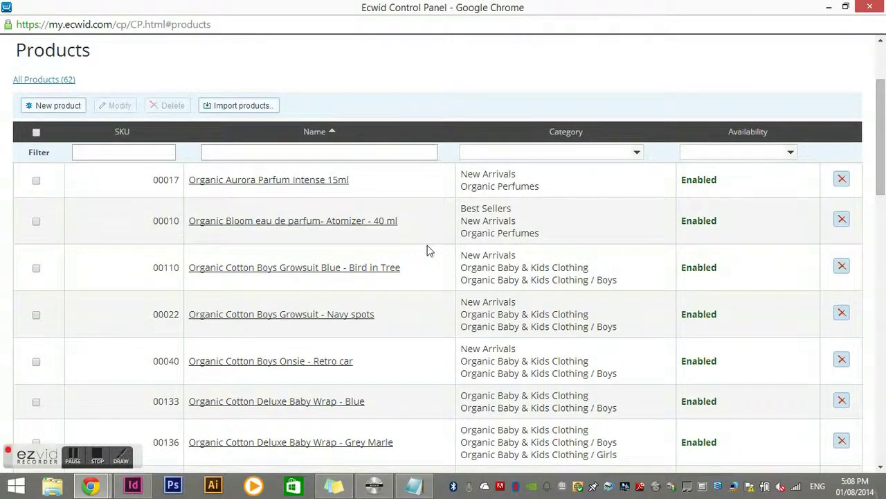
{"action": "scroll", "coordinate": [348, 215], "scroll_direction": "down", "scroll_amount": 10}
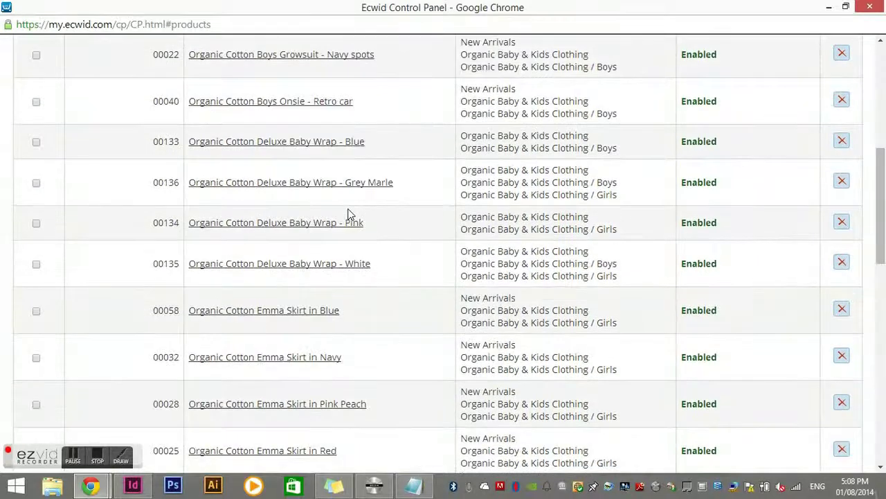
{"action": "scroll", "coordinate": [349, 219], "scroll_direction": "down", "scroll_amount": 4}
{"action": "scroll", "coordinate": [348, 218], "scroll_direction": "up", "scroll_amount": 7}
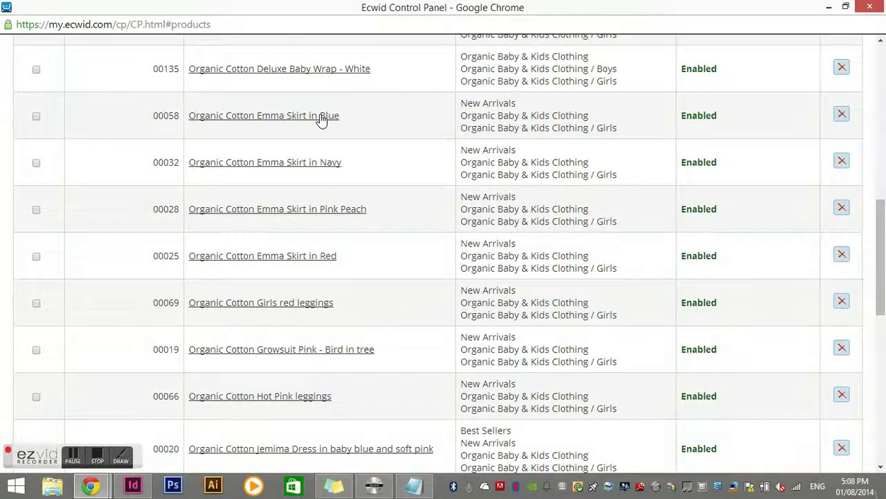
{"action": "left_click", "coordinate": [327, 115]}
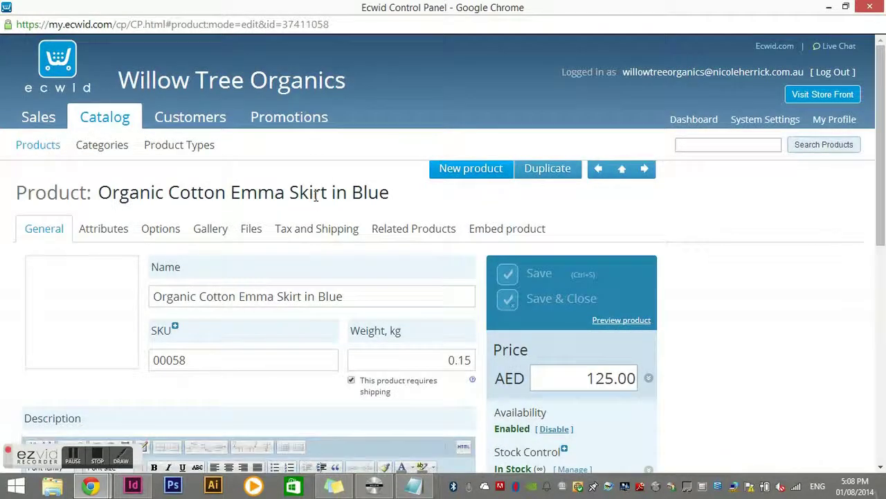
- Review the skirt's general details and place the cursor within its description text
{"action": "scroll", "coordinate": [313, 197], "scroll_direction": "down", "scroll_amount": 2}
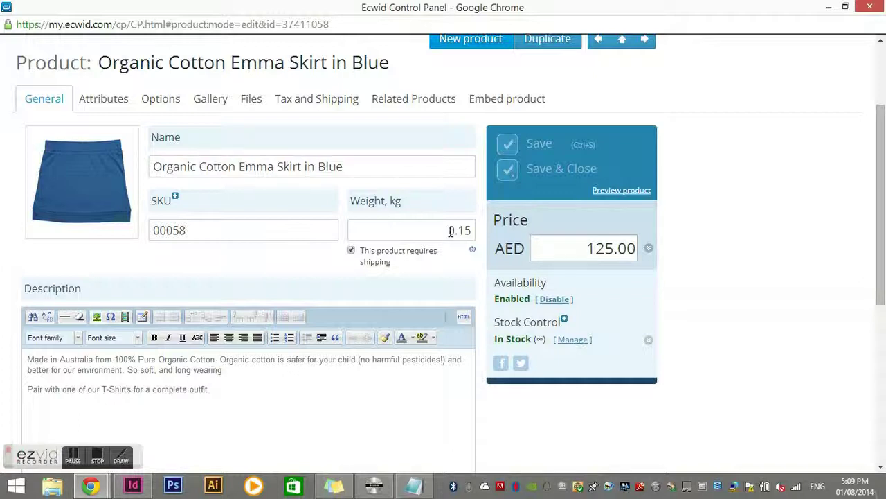
{"action": "scroll", "coordinate": [450, 234], "scroll_direction": "down", "scroll_amount": 1}
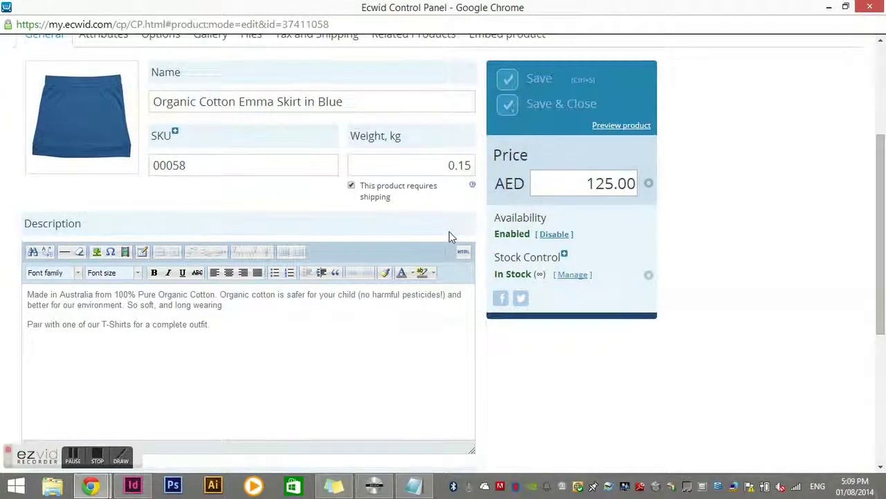
{"action": "scroll", "coordinate": [451, 235], "scroll_direction": "down", "scroll_amount": 1}
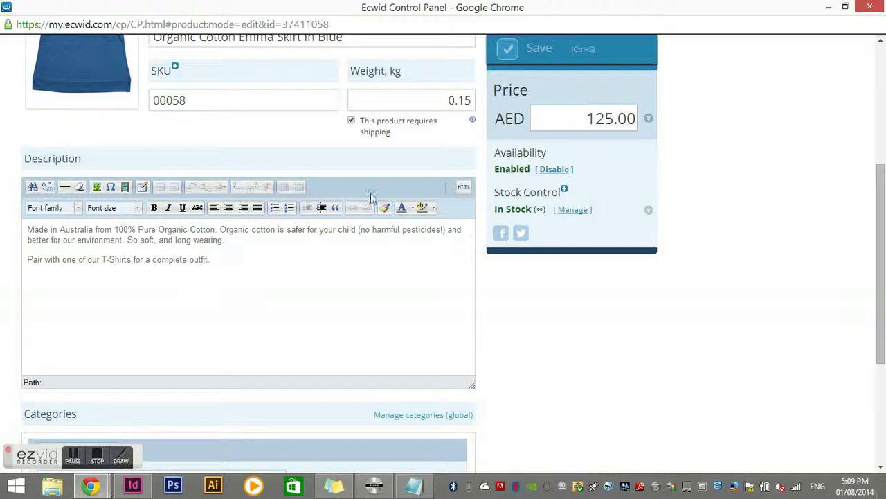
{"action": "left_click", "coordinate": [237, 265]}
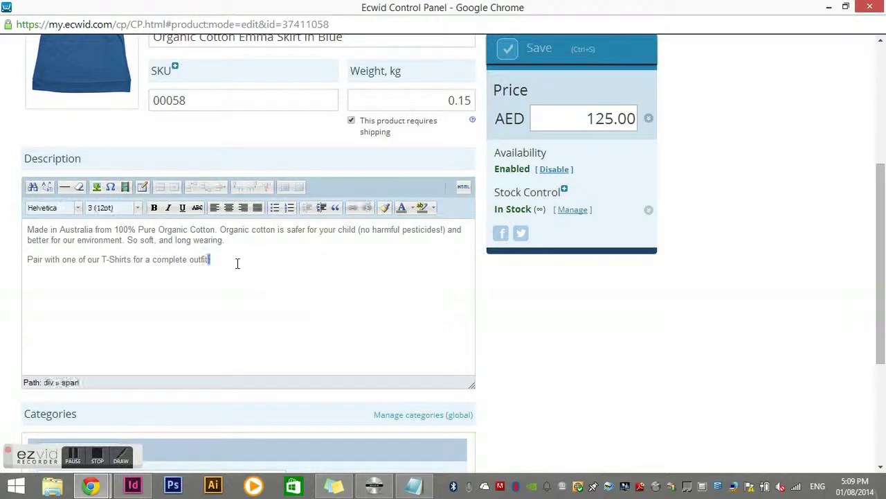
{"action": "left_click", "coordinate": [162, 239]}
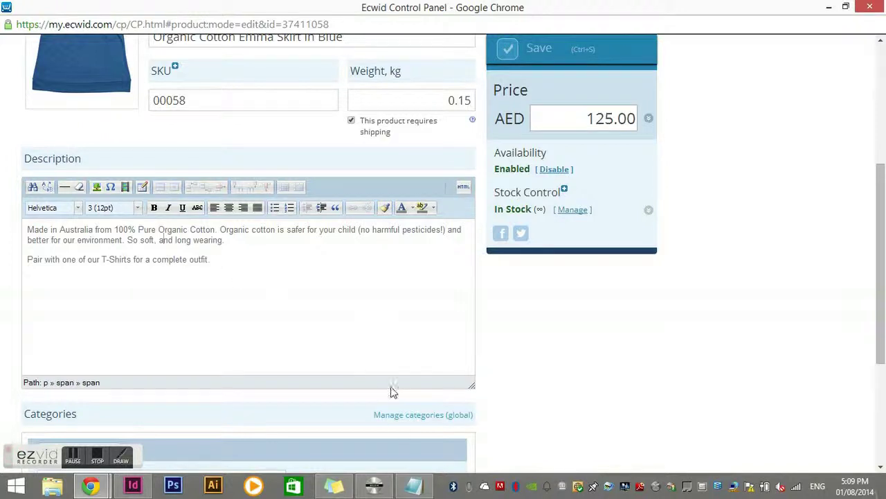
- Switch to Notepad and copy the entire list of delivery options and prices
{"action": "left_click", "coordinate": [414, 488]}
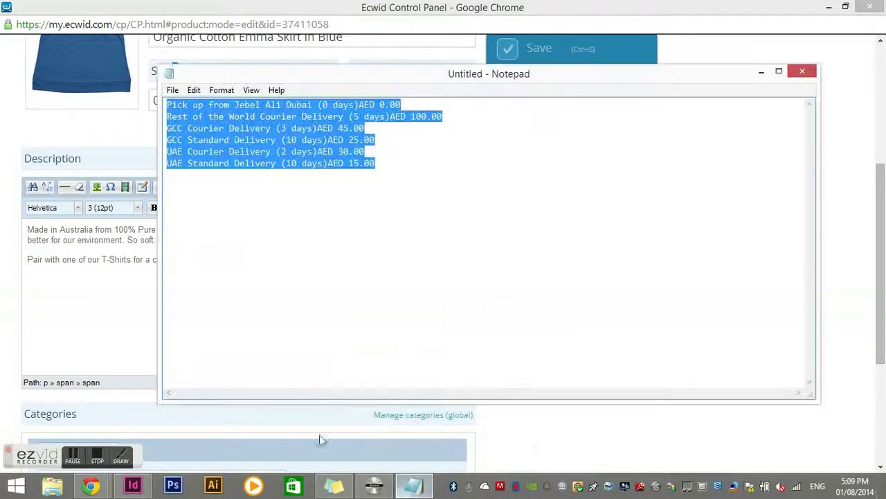
{"action": "left_click", "coordinate": [416, 235]}
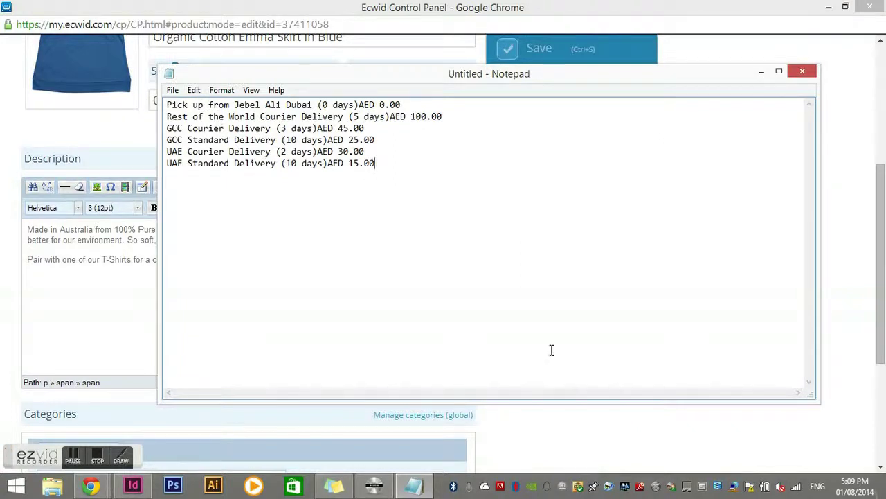
{"action": "left_click_drag", "start_coordinate": [234, 116], "coordinate": [207, 105]}
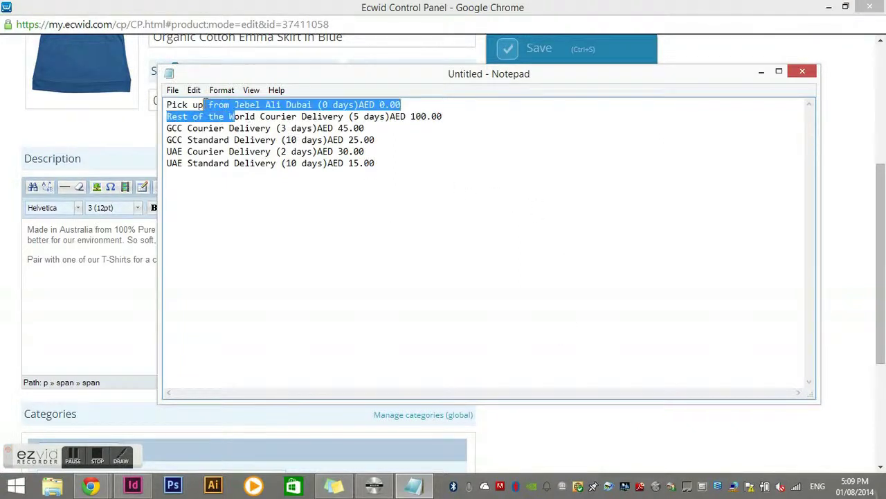
{"action": "left_click", "coordinate": [173, 90]}
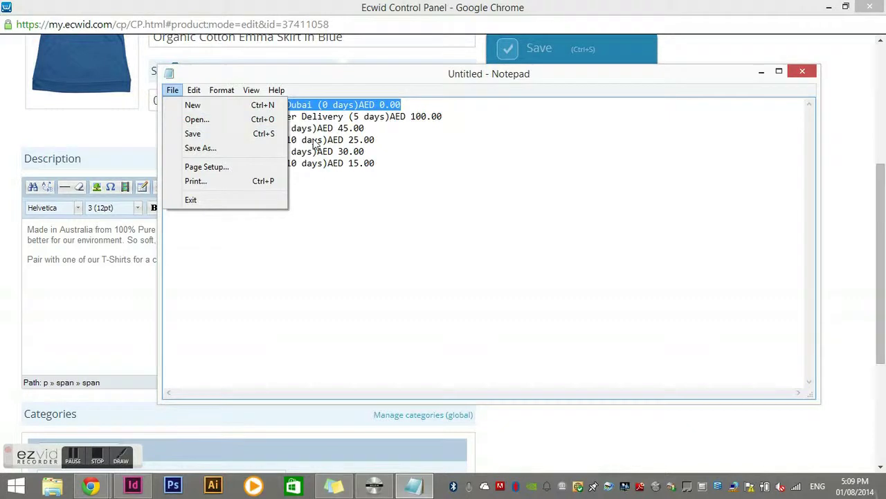
{"action": "left_click", "coordinate": [331, 140]}
{"action": "left_click", "coordinate": [194, 90]}
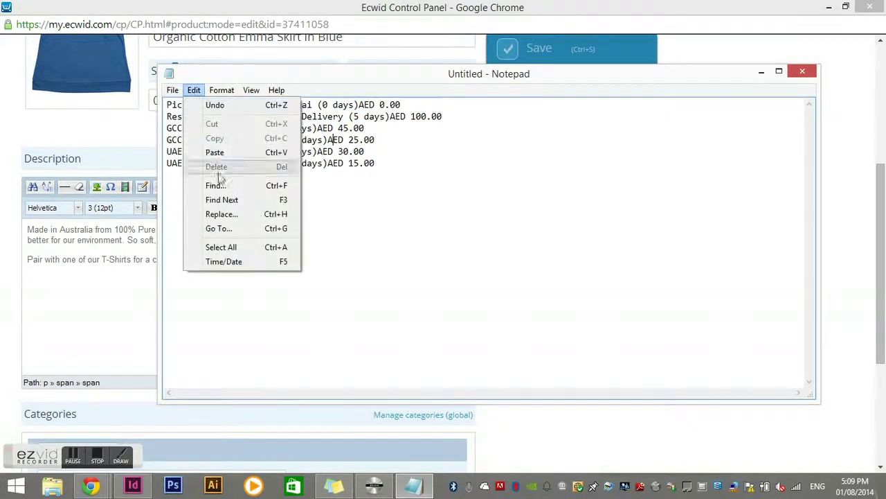
{"action": "left_click", "coordinate": [238, 247]}
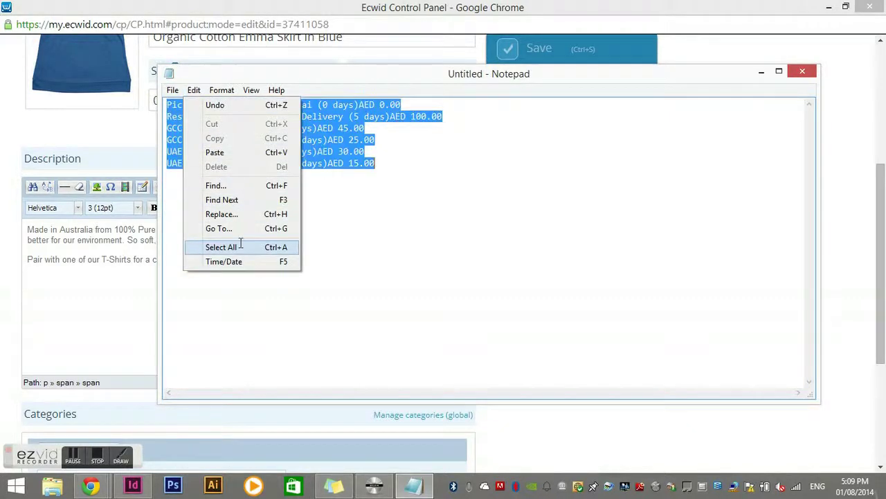
{"action": "left_click", "coordinate": [195, 91]}
{"action": "left_click", "coordinate": [214, 138]}
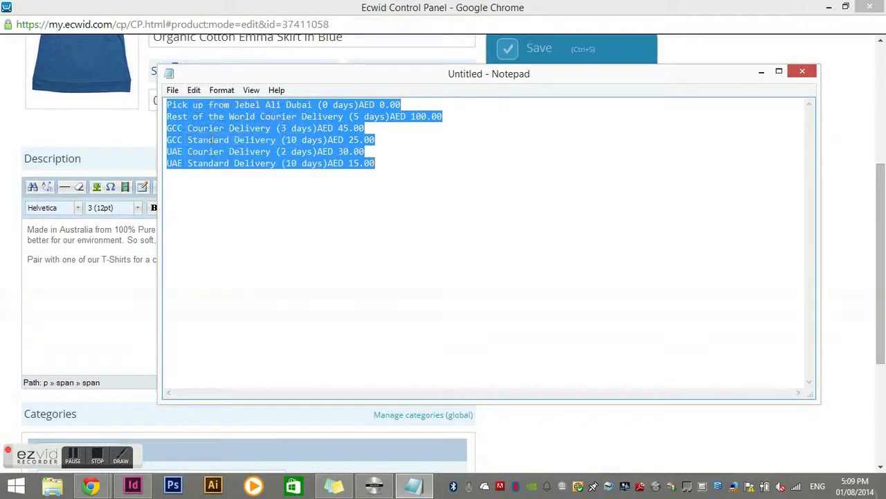
- Return to the Ecwid product description and start a new line below its last sentence
{"action": "left_click", "coordinate": [106, 259]}
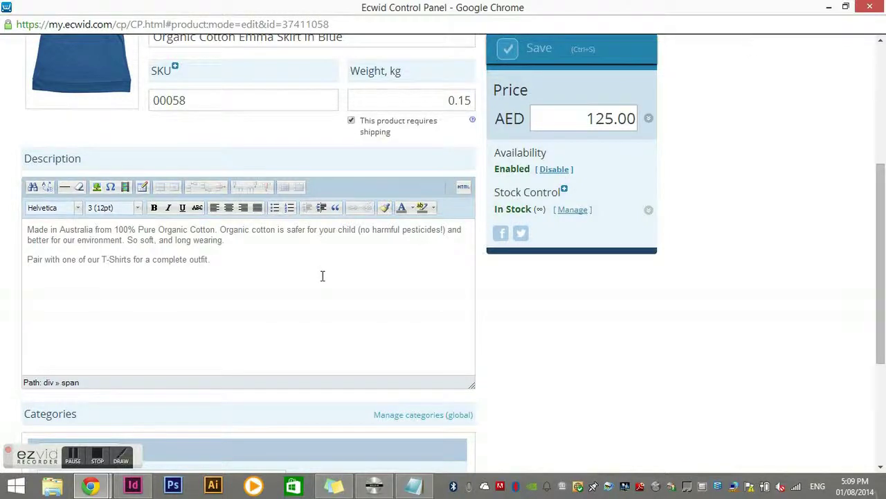
{"action": "left_click", "coordinate": [258, 265]}
{"action": "key", "text": "BackSpace"}
{"action": "key", "text": "Return"}
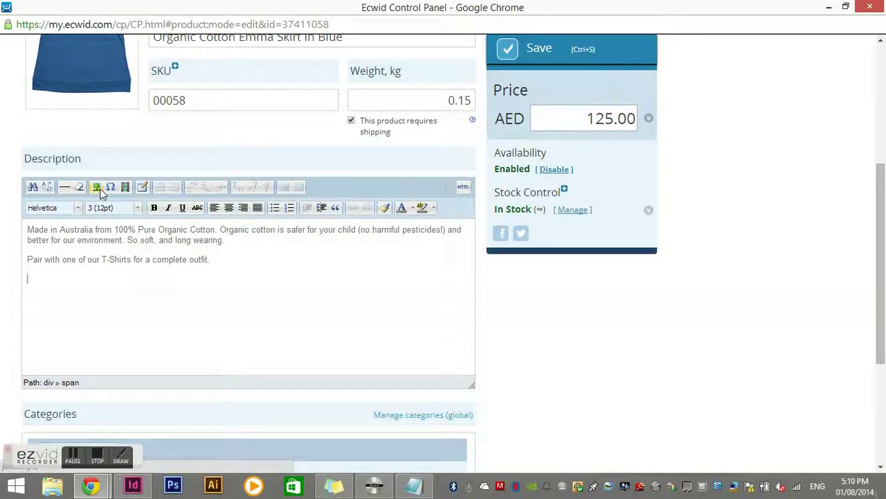
- Examine the settings for inserting an image into the description, cancel them, and view the product's main image
{"action": "left_click", "coordinate": [97, 188]}
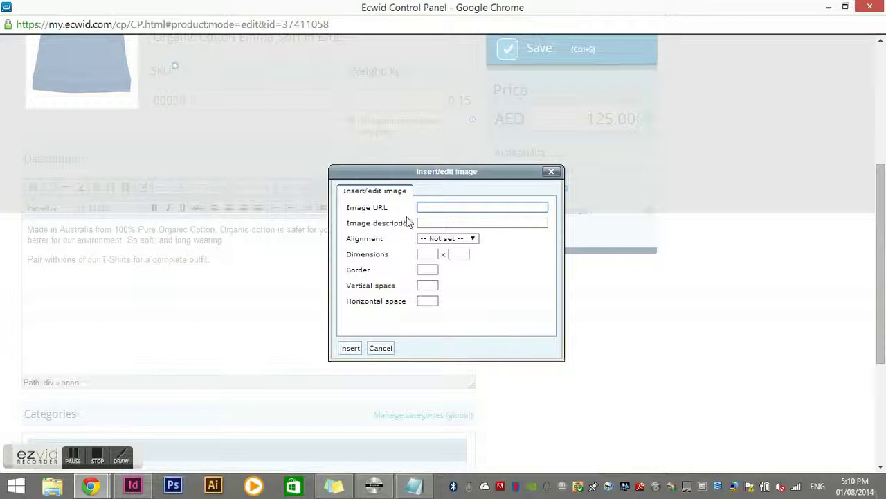
{"action": "left_click", "coordinate": [380, 347]}
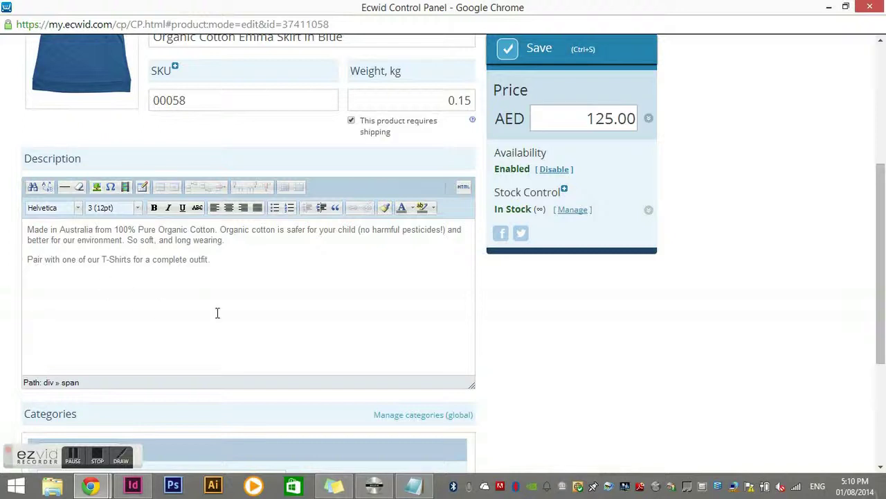
{"action": "scroll", "coordinate": [217, 312], "scroll_direction": "up", "scroll_amount": 3}
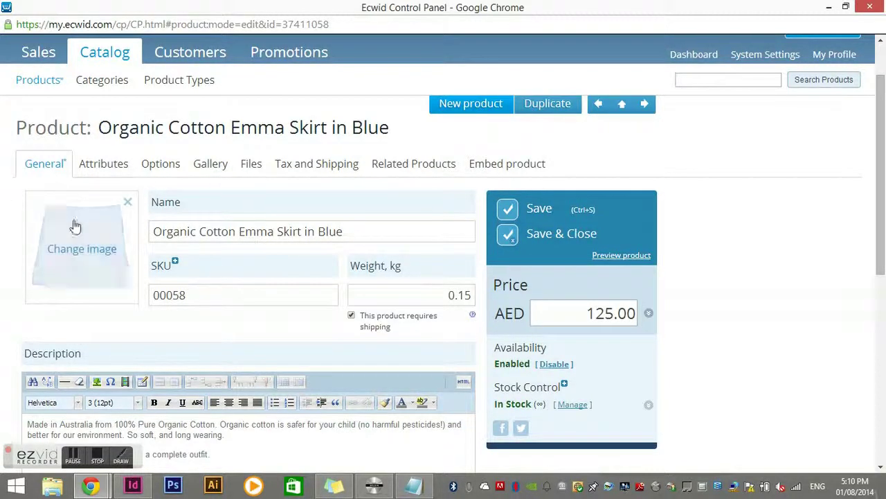
- Examine the embedded media settings for the description, including the Quicktime type and its advanced options, and cancel without inserting anything
{"action": "scroll", "coordinate": [317, 253], "scroll_direction": "down", "scroll_amount": 2}
{"action": "left_click", "coordinate": [45, 354]}
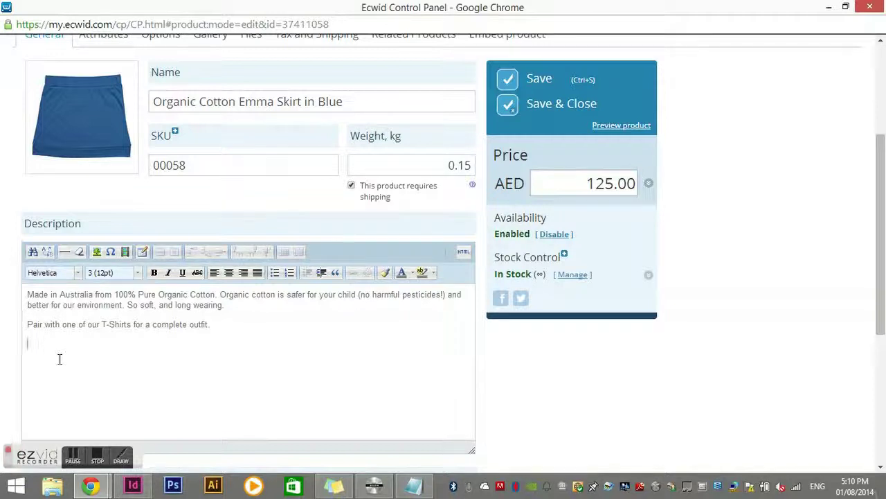
{"action": "left_click", "coordinate": [126, 253]}
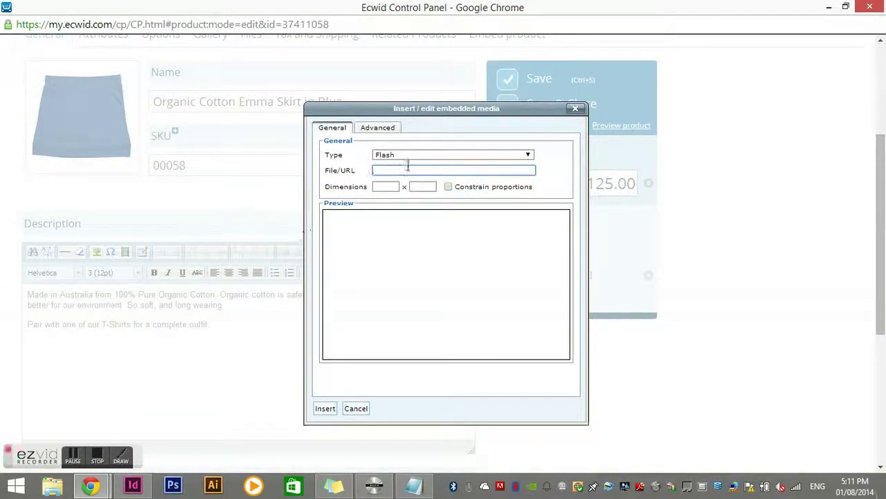
{"action": "left_click", "coordinate": [417, 156]}
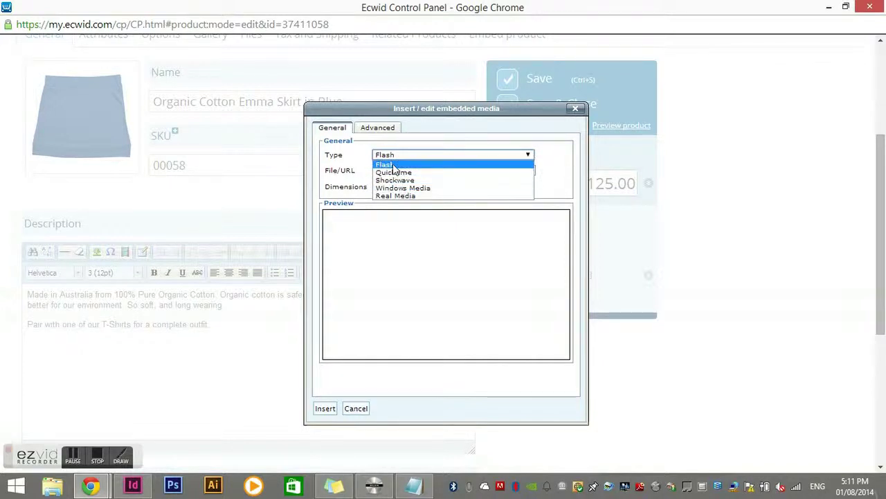
{"action": "left_click", "coordinate": [343, 227]}
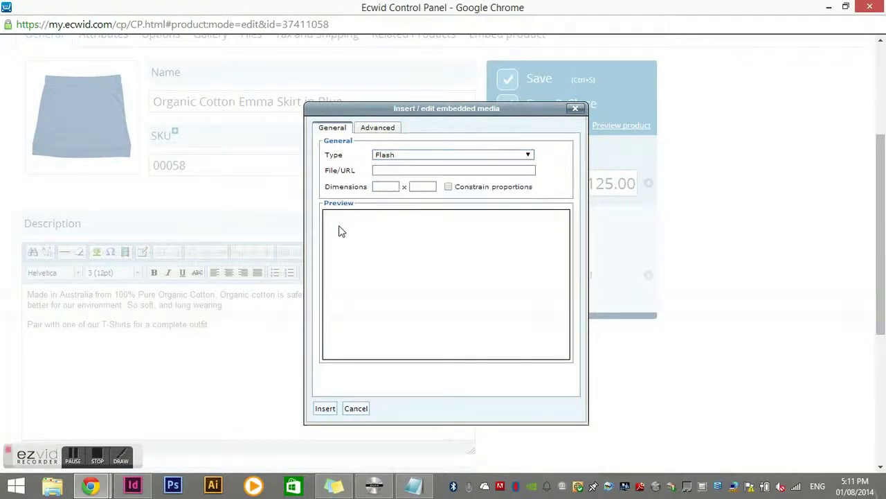
{"action": "left_click", "coordinate": [391, 171]}
{"action": "left_click", "coordinate": [396, 155]}
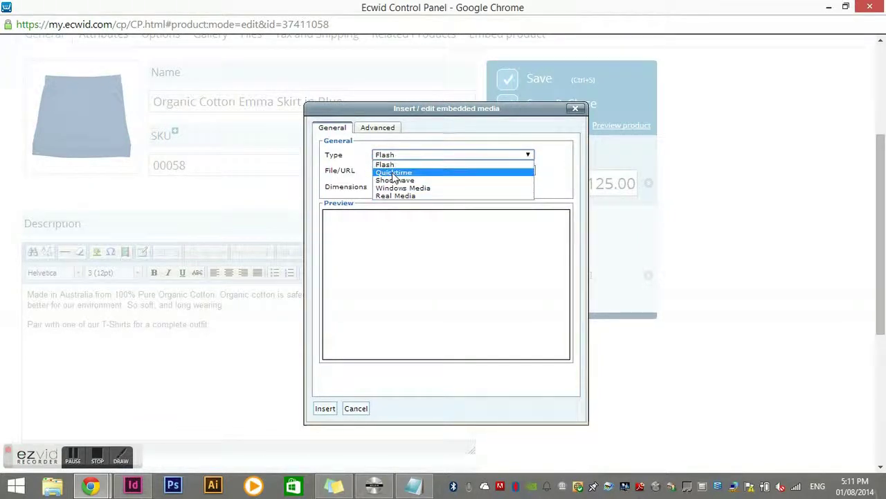
{"action": "left_click", "coordinate": [393, 175]}
{"action": "left_click", "coordinate": [388, 167]}
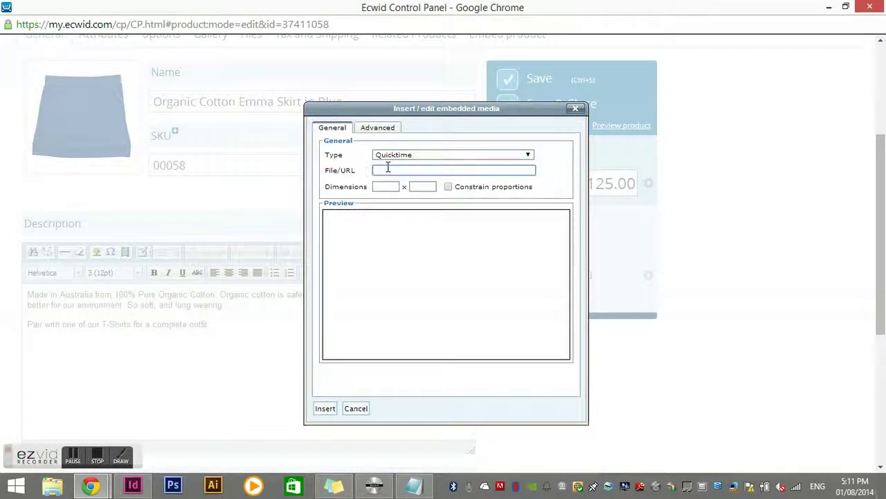
{"action": "left_click", "coordinate": [384, 131]}
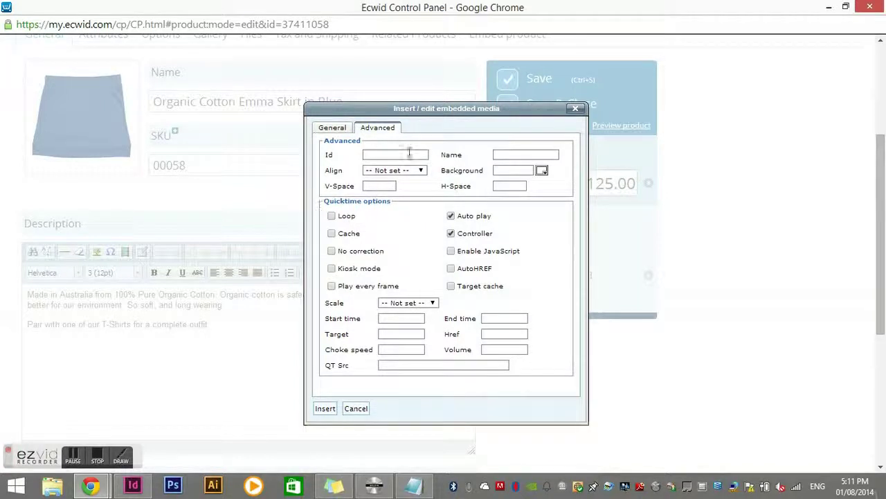
{"action": "left_click", "coordinate": [333, 131]}
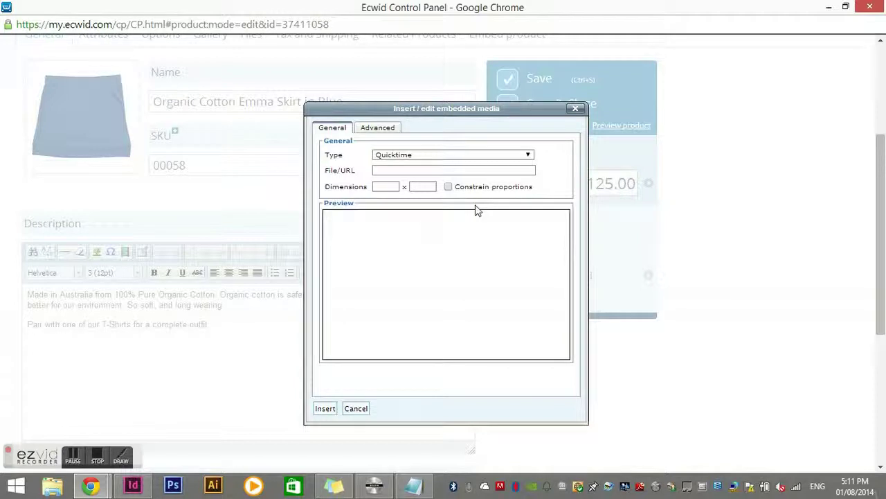
{"action": "left_click", "coordinate": [355, 410]}
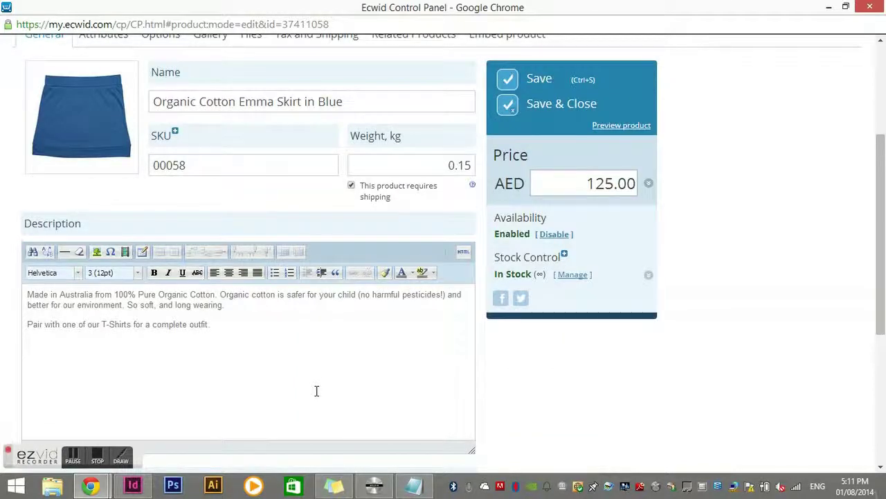
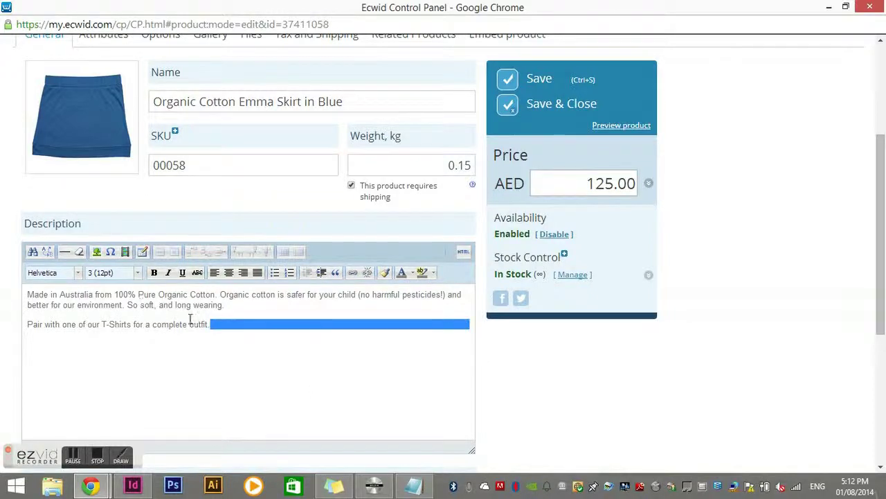
- Select the skirt's whole description text, look through the font and size choices and other formatting tools, and deselect the text
{"action": "left_click", "coordinate": [222, 324]}
{"action": "key", "text": "BackSpace"}
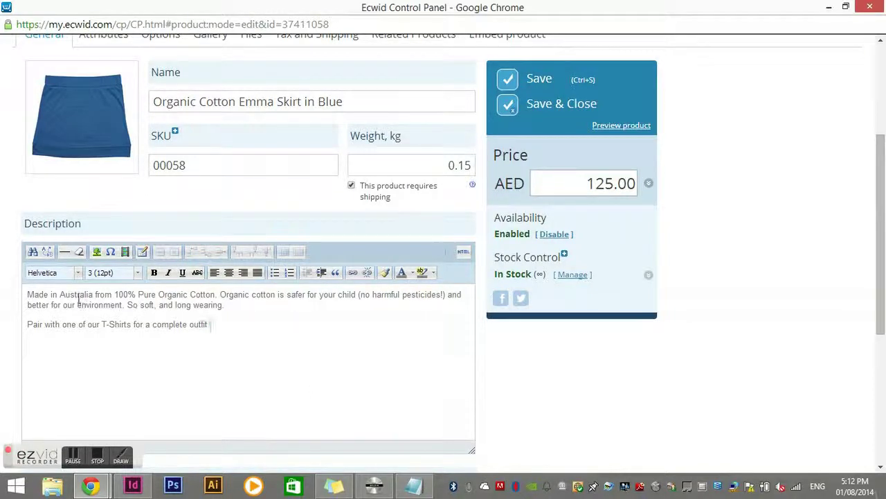
{"action": "left_click", "coordinate": [171, 327]}
{"action": "key", "text": "ctrl+a"}
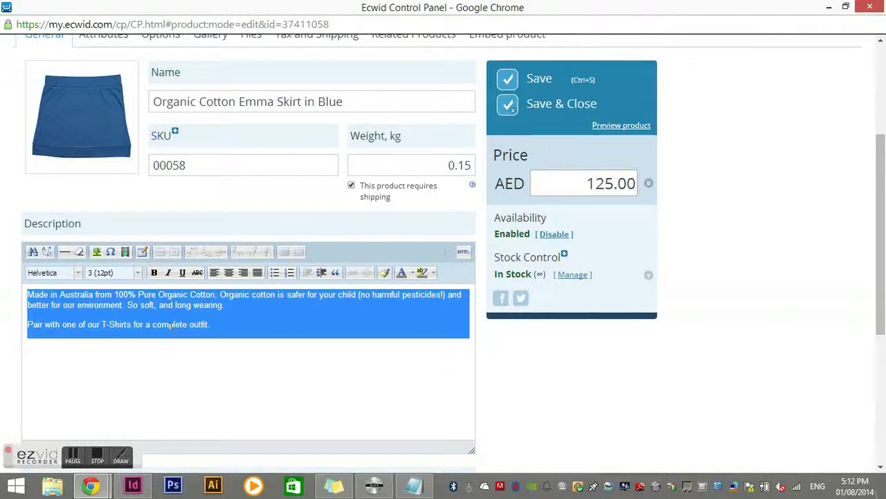
{"action": "left_click", "coordinate": [79, 272]}
{"action": "left_click", "coordinate": [78, 273]}
{"action": "left_click", "coordinate": [138, 272]}
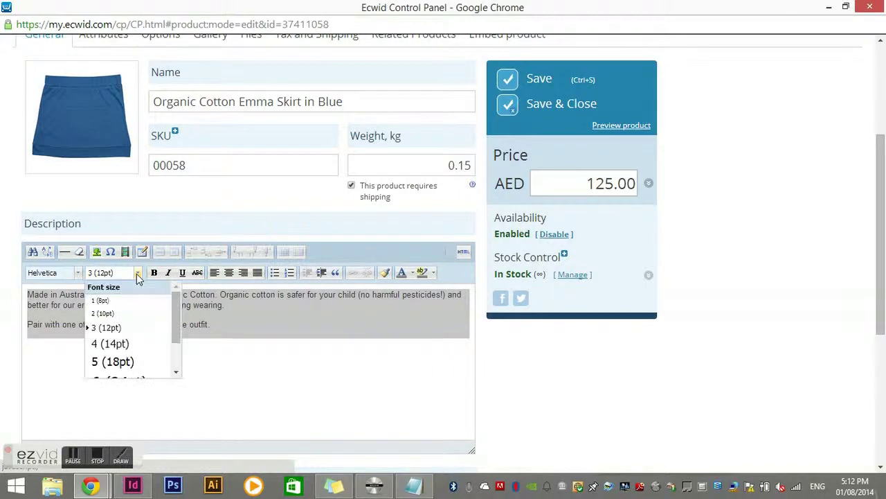
{"action": "left_click", "coordinate": [138, 273]}
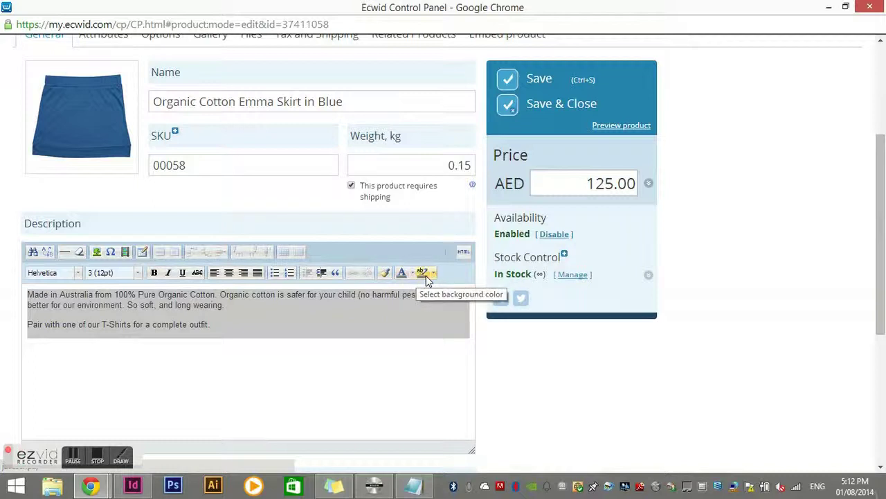
{"action": "left_click", "coordinate": [158, 365]}
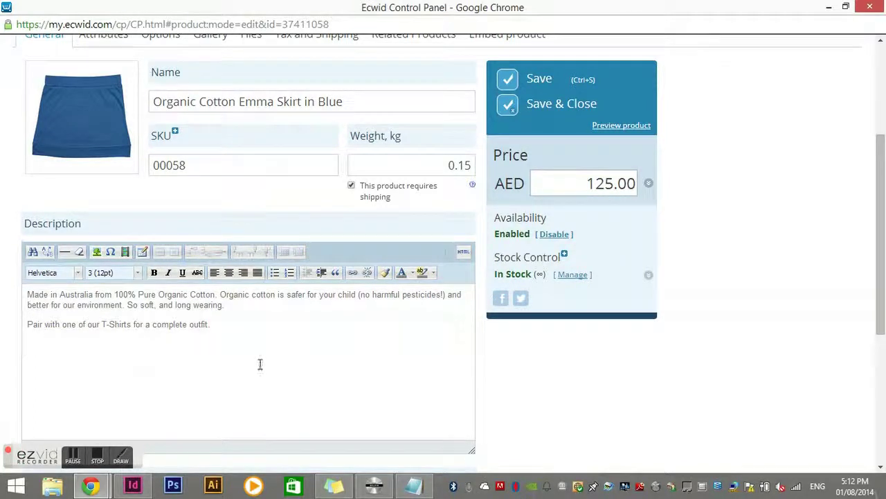
- Review the skirt's assigned categories, open the category selection to inspect the available choices, and close it without changing any
{"action": "scroll", "coordinate": [263, 356], "scroll_direction": "down", "scroll_amount": 1}
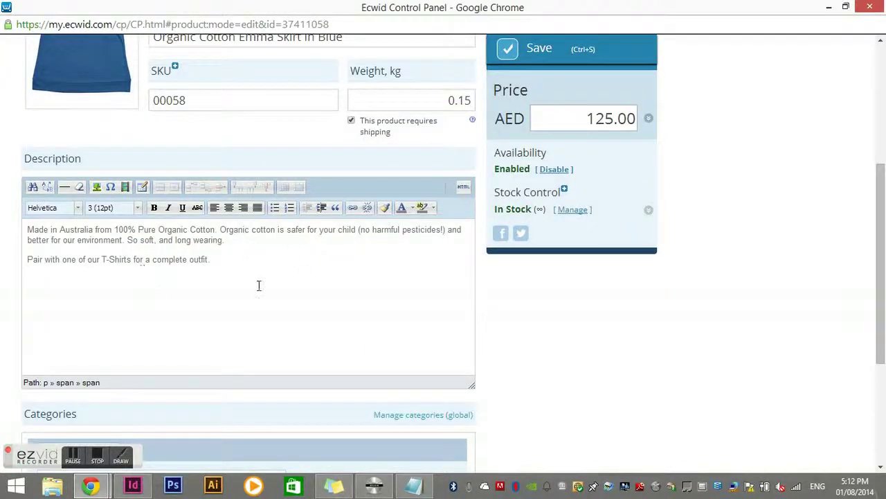
{"action": "scroll", "coordinate": [245, 301], "scroll_direction": "down", "scroll_amount": 2}
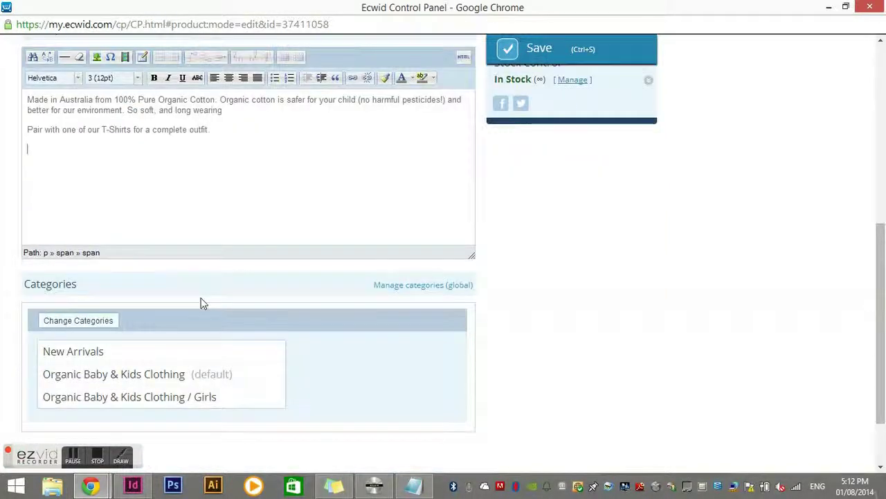
{"action": "scroll", "coordinate": [201, 302], "scroll_direction": "down", "scroll_amount": 1}
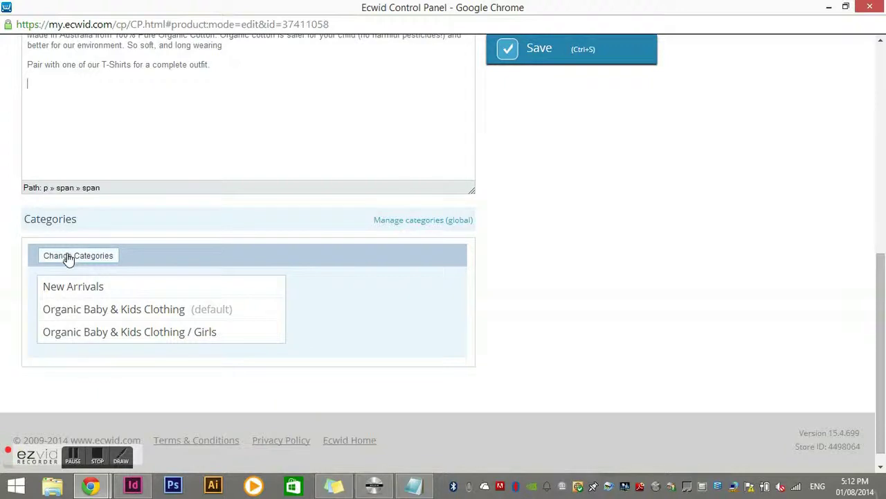
{"action": "mouse_move", "coordinate": [105, 340]}
{"action": "mouse_move", "coordinate": [173, 339]}
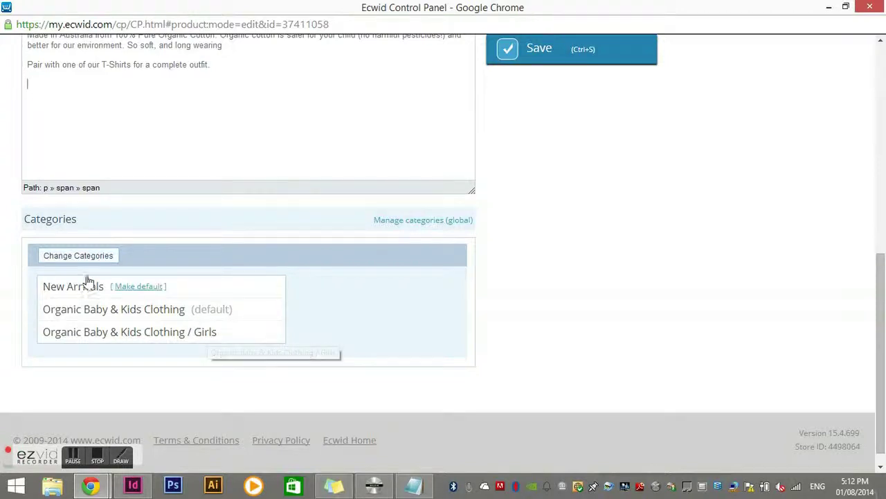
{"action": "left_click", "coordinate": [86, 255]}
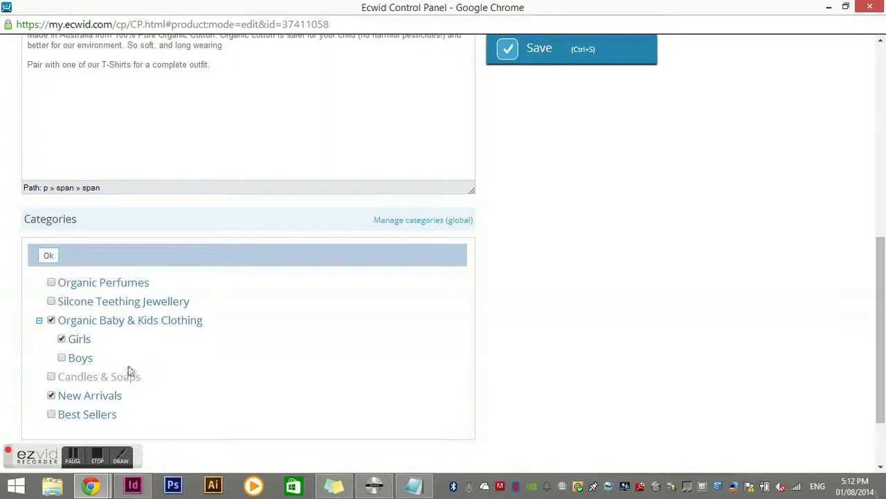
{"action": "scroll", "coordinate": [132, 362], "scroll_direction": "down", "scroll_amount": 1}
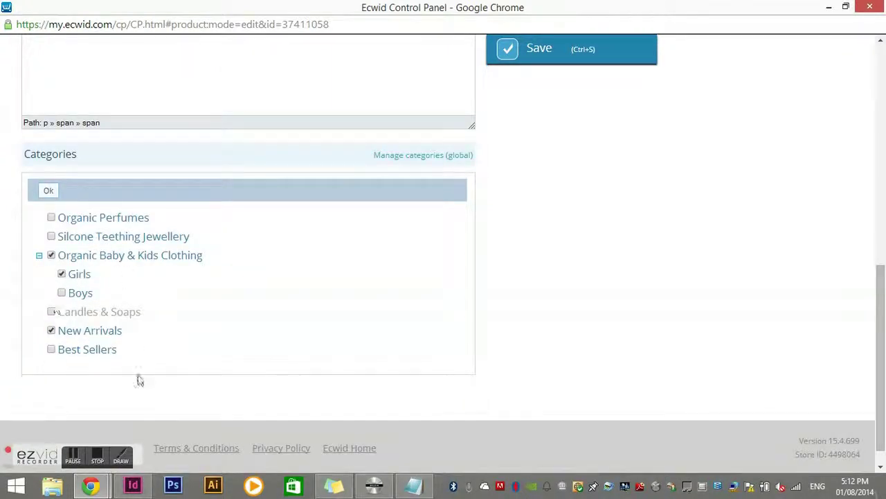
{"action": "left_click", "coordinate": [50, 194]}
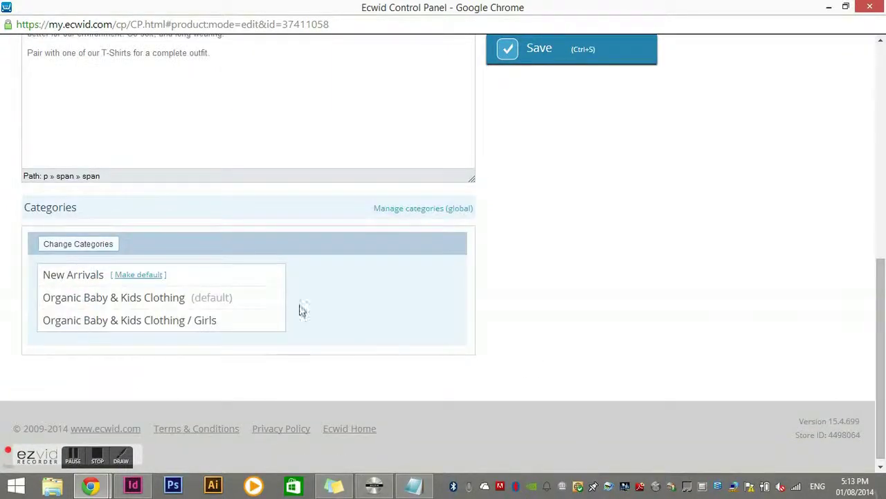
- Review the skirt's attributes and place the cursor in the Brand value
{"action": "scroll", "coordinate": [474, 340], "scroll_direction": "up", "scroll_amount": 4}
{"action": "scroll", "coordinate": [474, 339], "scroll_direction": "up", "scroll_amount": 2}
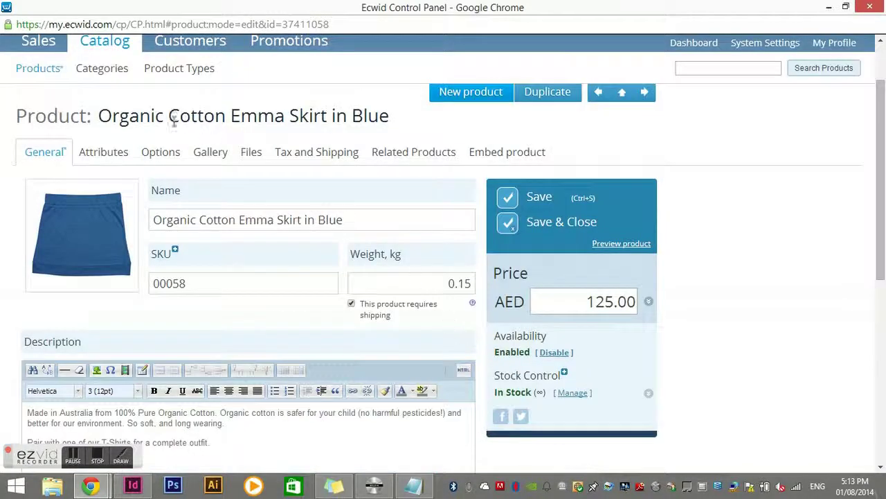
{"action": "left_click", "coordinate": [112, 156]}
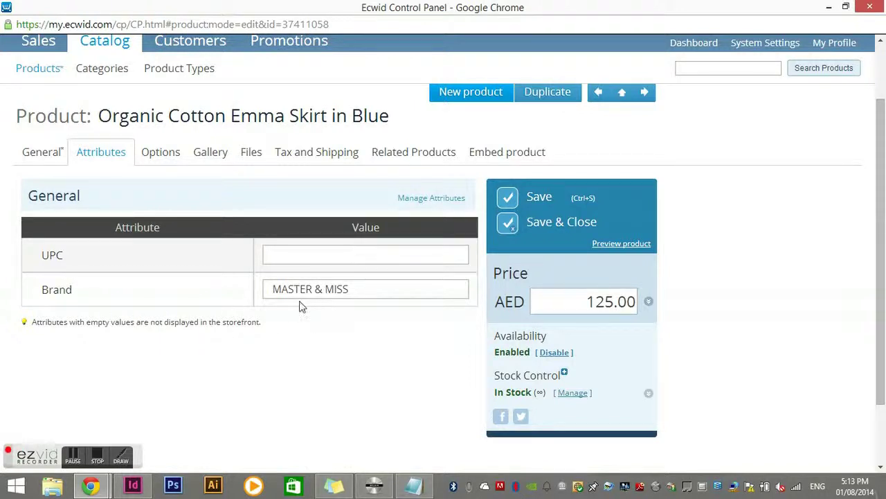
{"action": "left_click", "coordinate": [338, 289]}
- Review the skirt's SIZE option with its selections, and view the combinations defined from it
{"action": "left_click", "coordinate": [158, 155]}
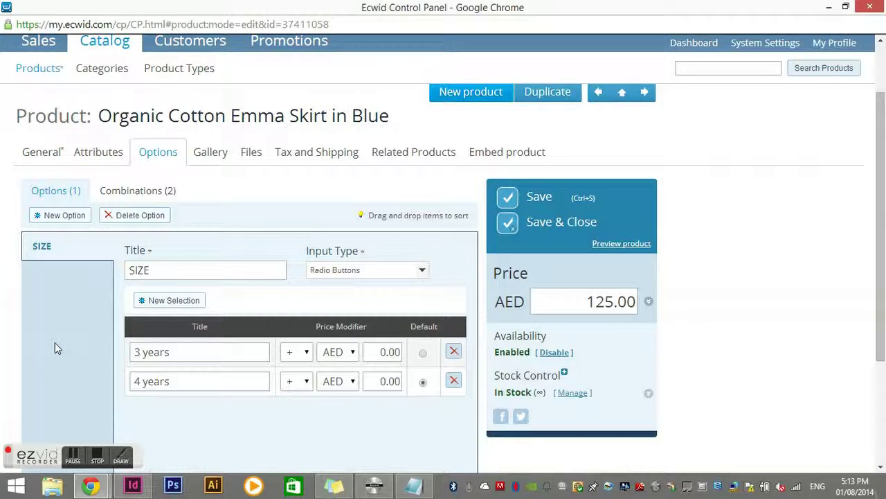
{"action": "scroll", "coordinate": [55, 342], "scroll_direction": "down", "scroll_amount": 1}
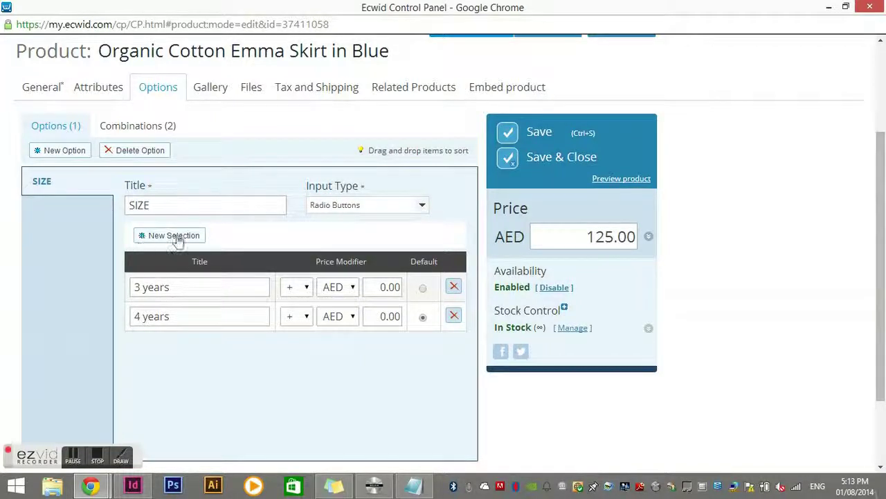
{"action": "left_click", "coordinate": [137, 127]}
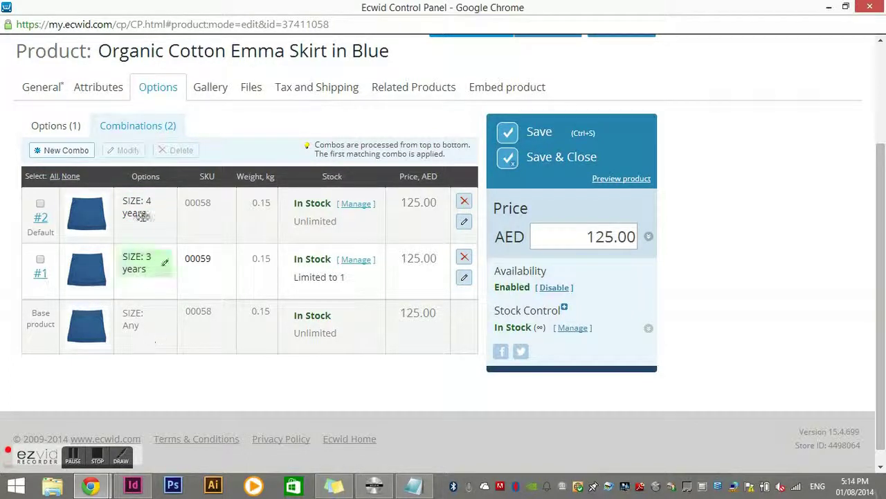
- Review the skirt's gallery, open and dismiss its image upload window, and view the product's downloadable files
{"action": "left_click", "coordinate": [216, 92]}
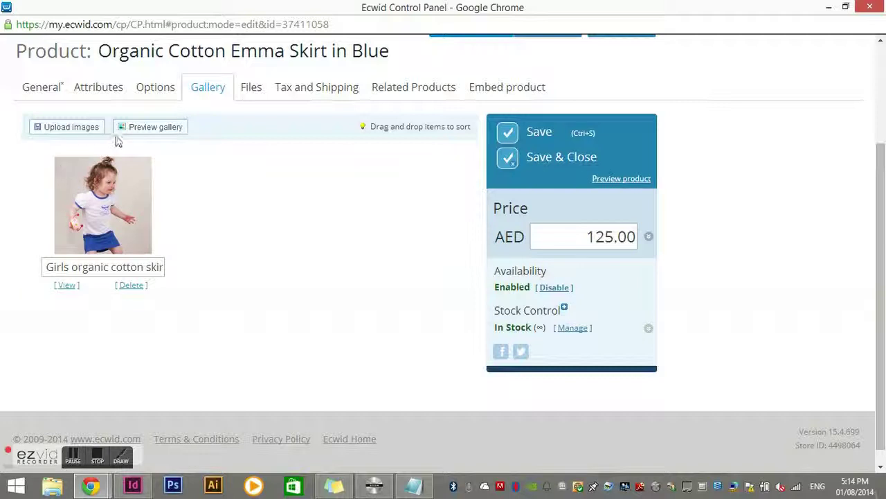
{"action": "left_click", "coordinate": [72, 128]}
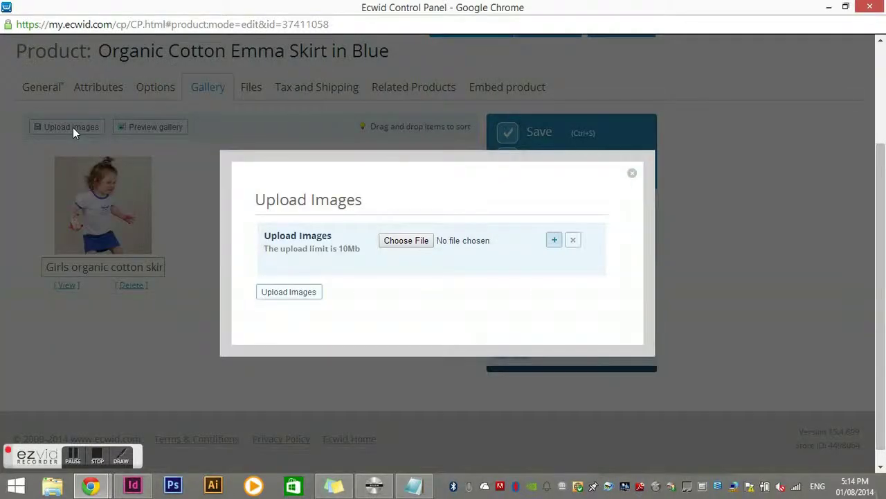
{"action": "left_click", "coordinate": [633, 174]}
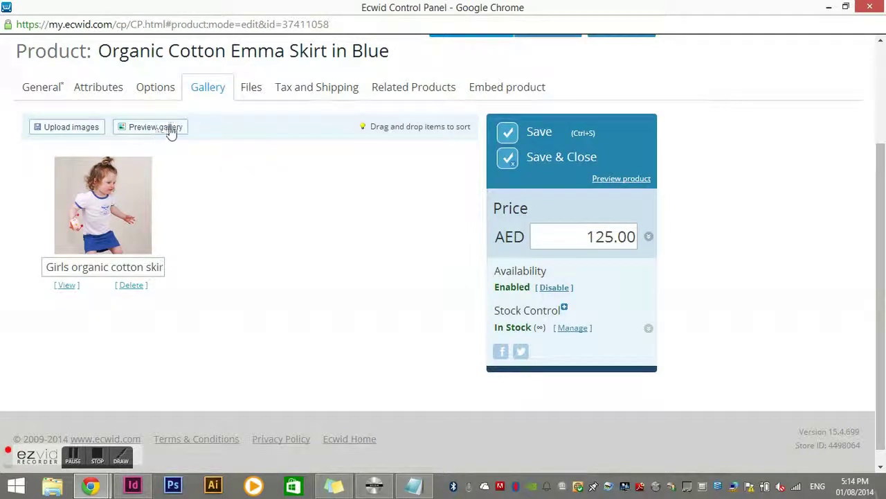
{"action": "left_click", "coordinate": [250, 91]}
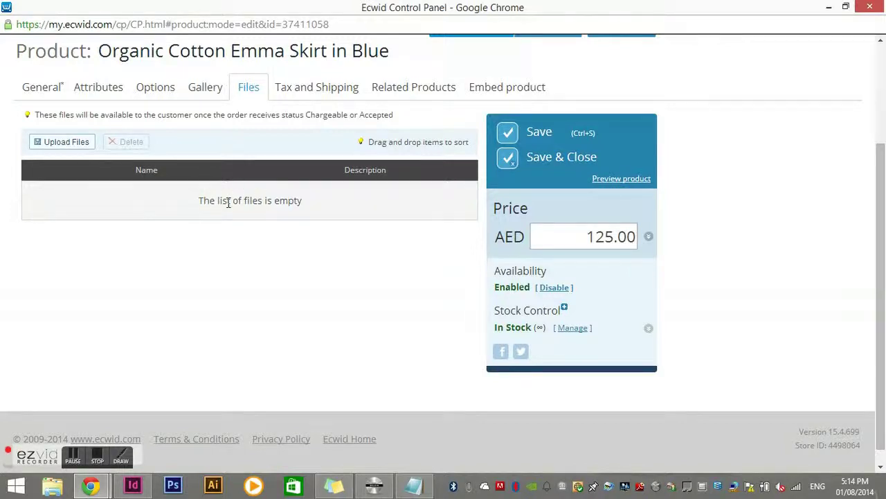
- Review the skirt's tax and shipping options, try Free as the shipping freight, and restore Use Global Settings
{"action": "left_click", "coordinate": [326, 94]}
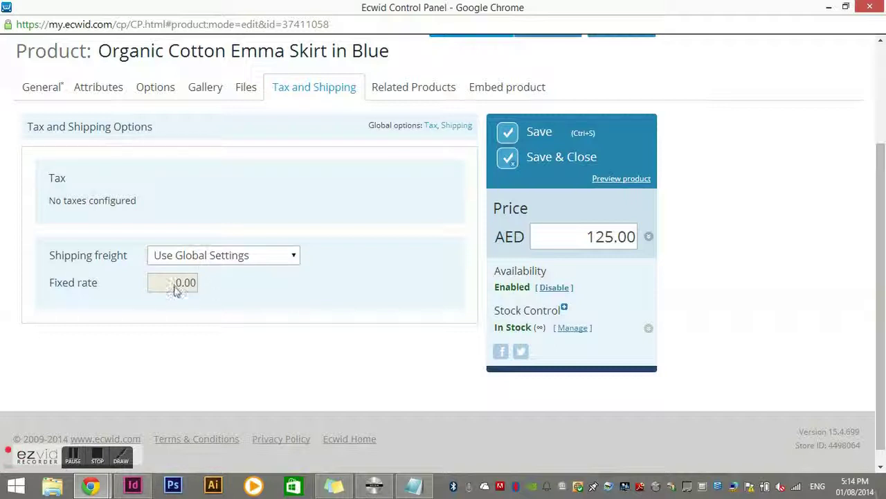
{"action": "left_click", "coordinate": [237, 255]}
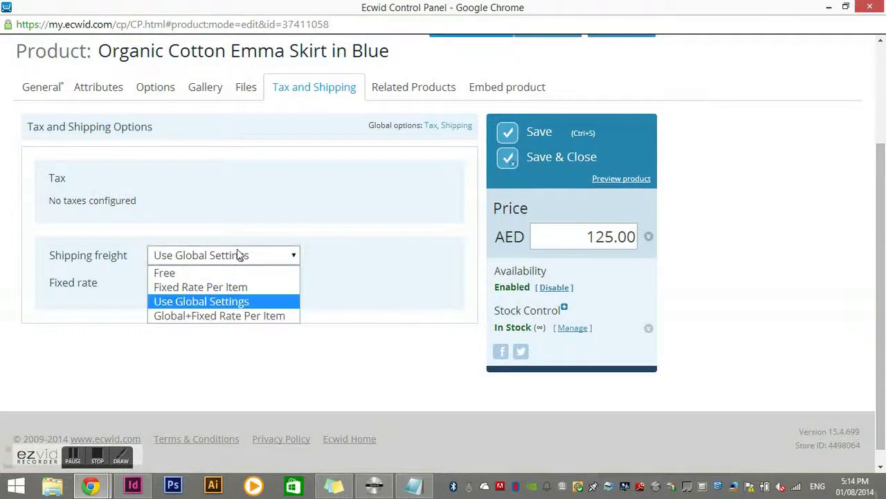
{"action": "left_click", "coordinate": [170, 275]}
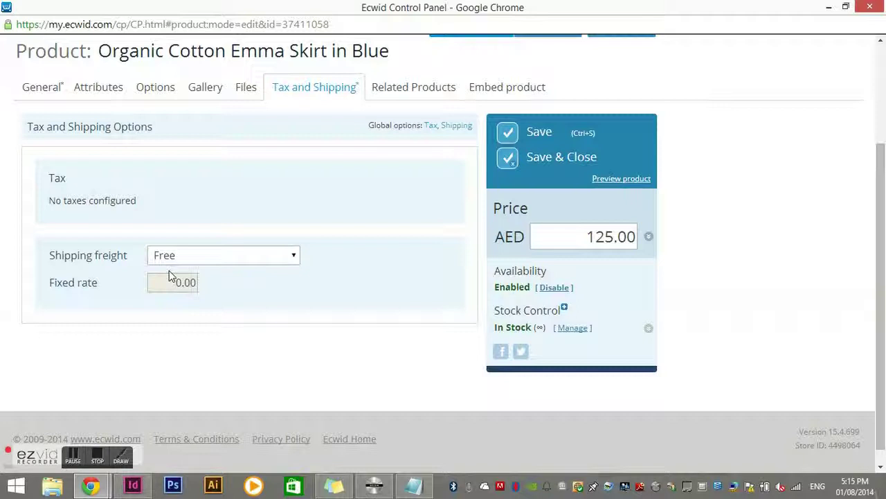
{"action": "left_click", "coordinate": [220, 257]}
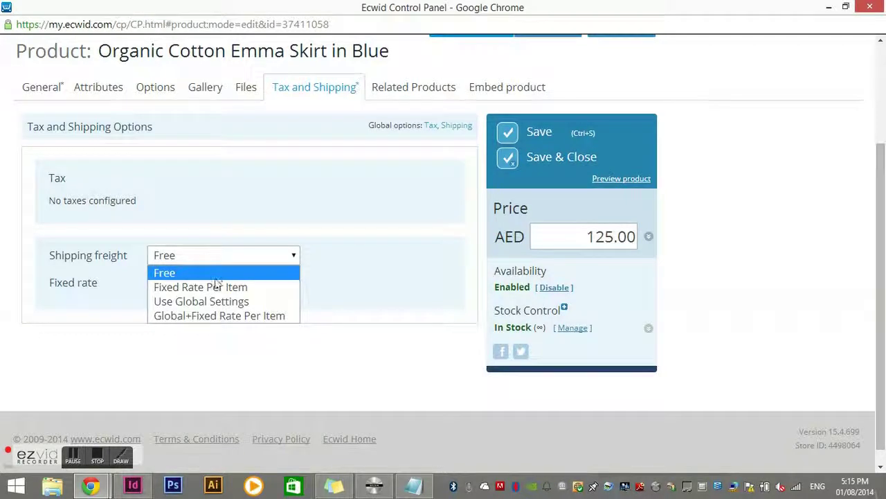
{"action": "left_click", "coordinate": [224, 303]}
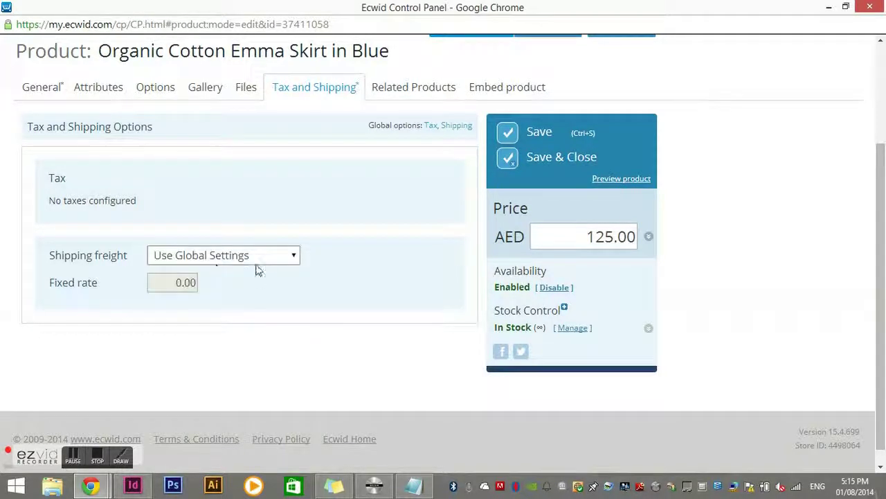
- Review the skirt's related products, and examine the widget properties and code for embedding the product on a site
{"action": "left_click", "coordinate": [430, 94]}
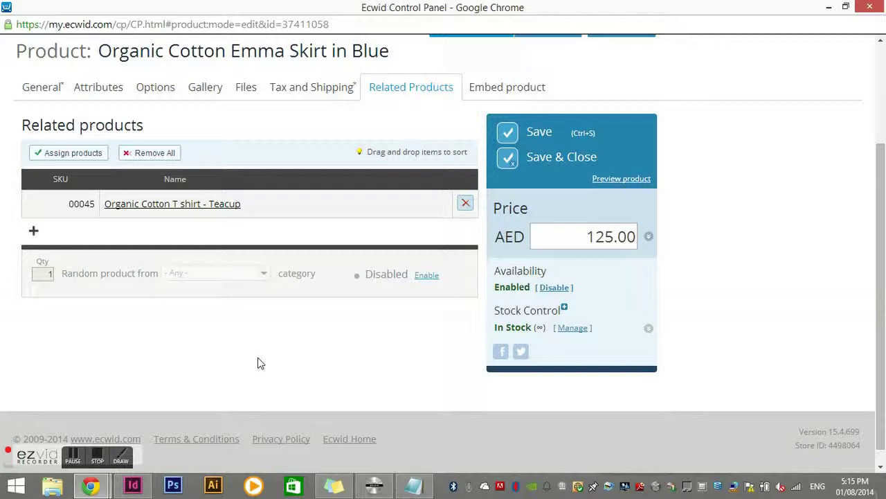
{"action": "left_click", "coordinate": [510, 91]}
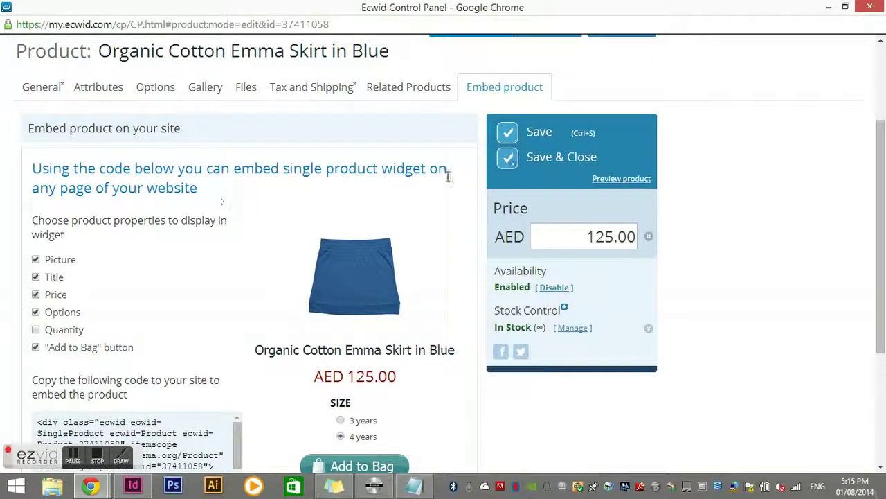
{"action": "scroll", "coordinate": [287, 208], "scroll_direction": "down", "scroll_amount": 2}
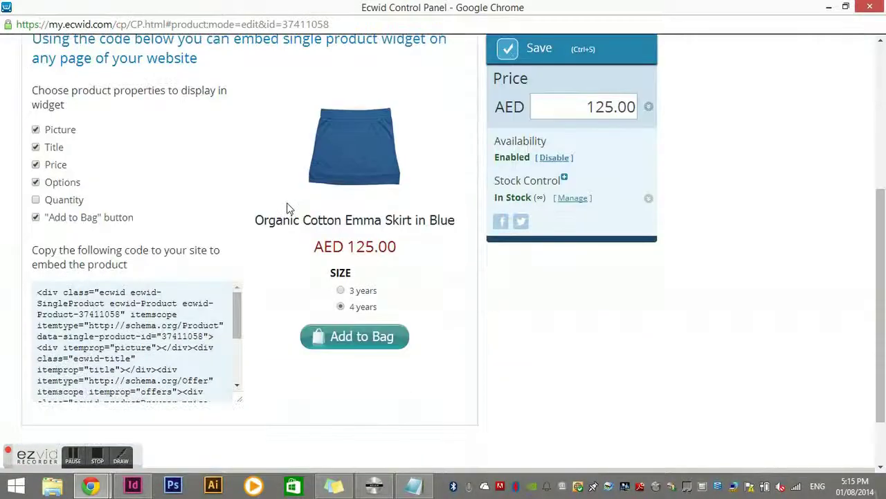
{"action": "scroll", "coordinate": [287, 207], "scroll_direction": "up", "scroll_amount": 2}
{"action": "scroll", "coordinate": [245, 273], "scroll_direction": "down", "scroll_amount": 2}
{"action": "scroll", "coordinate": [300, 280], "scroll_direction": "up", "scroll_amount": 2}
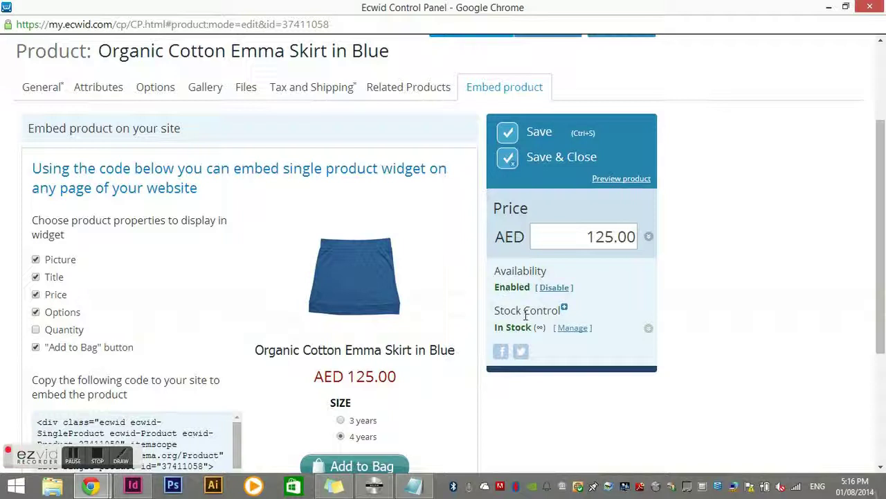
- Open the skirt's stock control settings and try a limited stock quantity of 2 items
{"action": "left_click", "coordinate": [581, 335]}
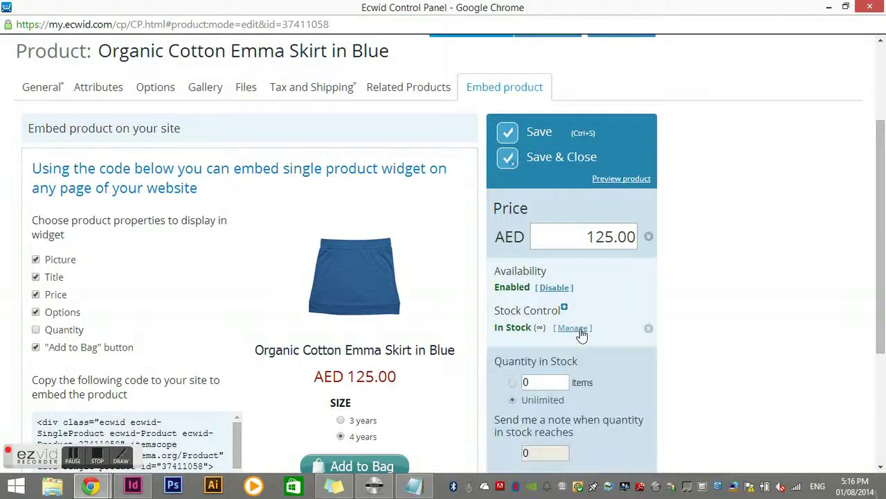
{"action": "scroll", "coordinate": [631, 380], "scroll_direction": "down", "scroll_amount": 1}
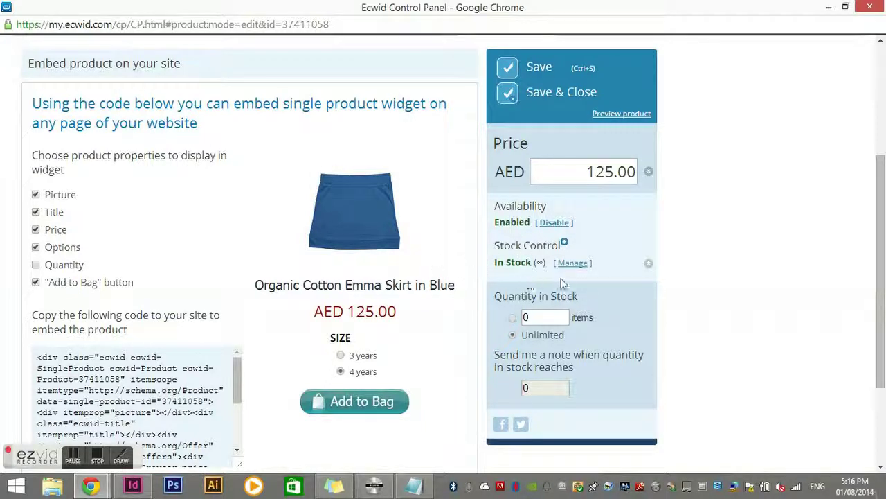
{"action": "scroll", "coordinate": [207, 145], "scroll_direction": "up", "scroll_amount": 1}
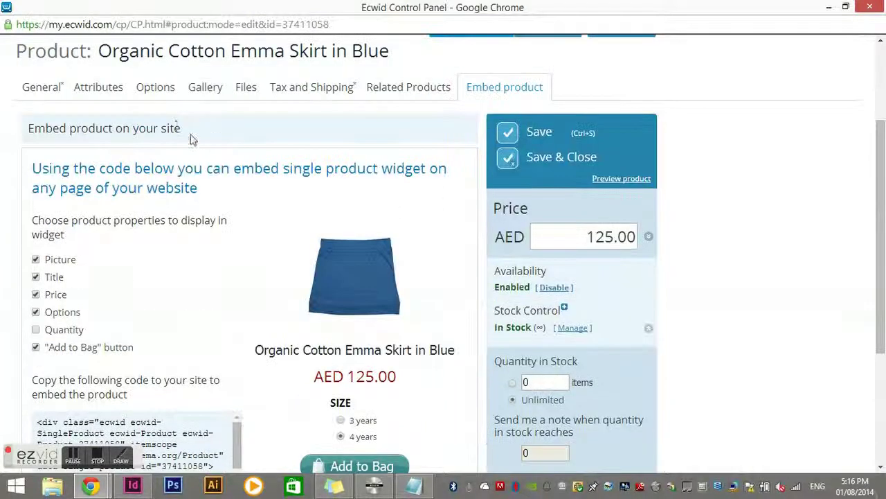
{"action": "scroll", "coordinate": [159, 90], "scroll_direction": "down", "scroll_amount": 2}
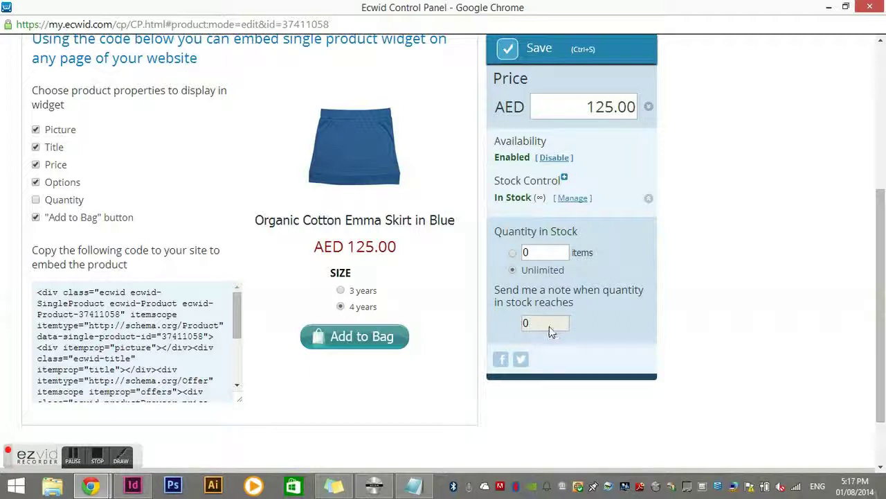
{"action": "left_click", "coordinate": [513, 254]}
{"action": "left_click", "coordinate": [513, 253]}
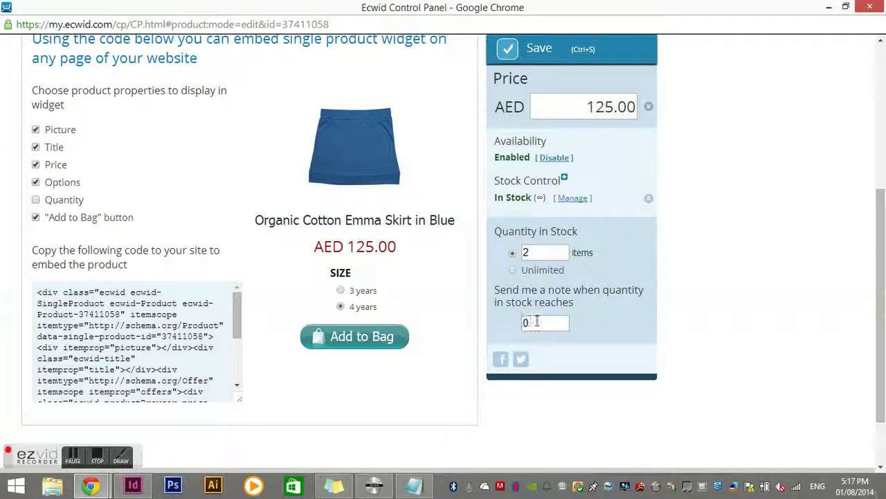
- Set the skirt's stock back to Unlimited, clear the item quantity, and save and close the product
{"action": "left_click", "coordinate": [513, 270]}
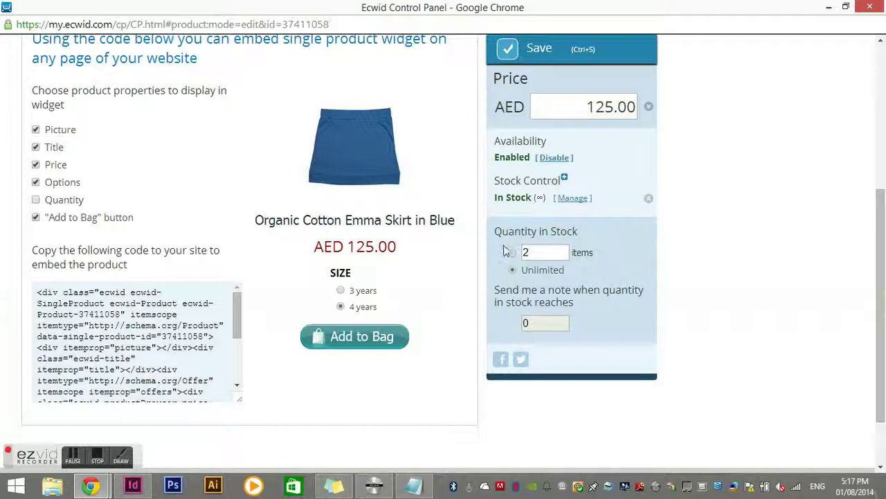
{"action": "key", "text": "BackSpace"}
{"action": "scroll", "coordinate": [697, 261], "scroll_direction": "up", "scroll_amount": 2}
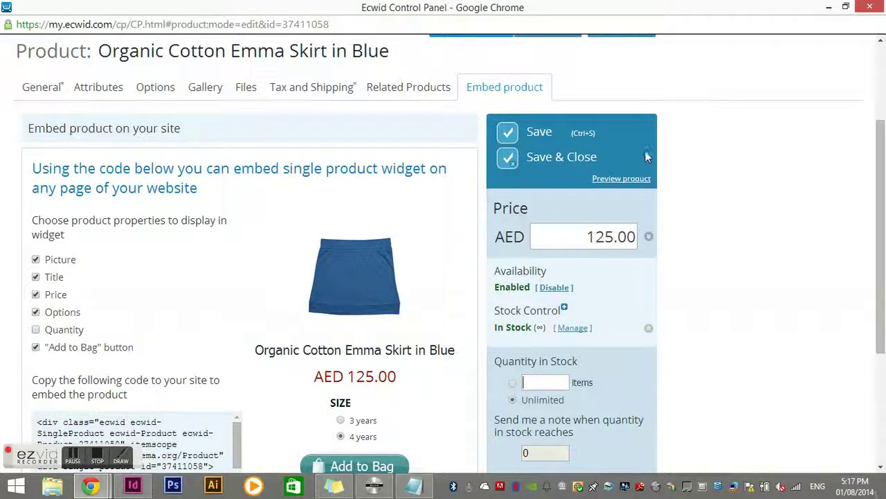
{"action": "left_click", "coordinate": [507, 159]}
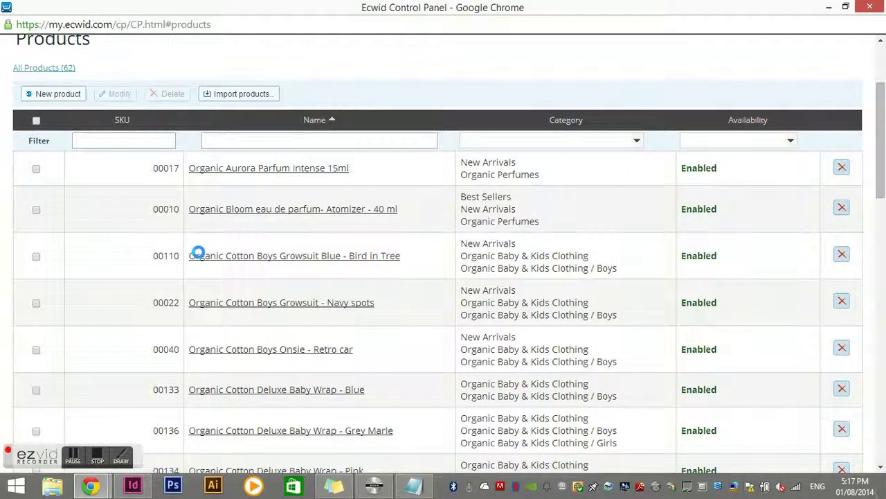
- Browse the product list, open Organic Aurora Parfum Intense 15ml, and duplicate it
{"action": "scroll", "coordinate": [402, 224], "scroll_direction": "down", "scroll_amount": 8}
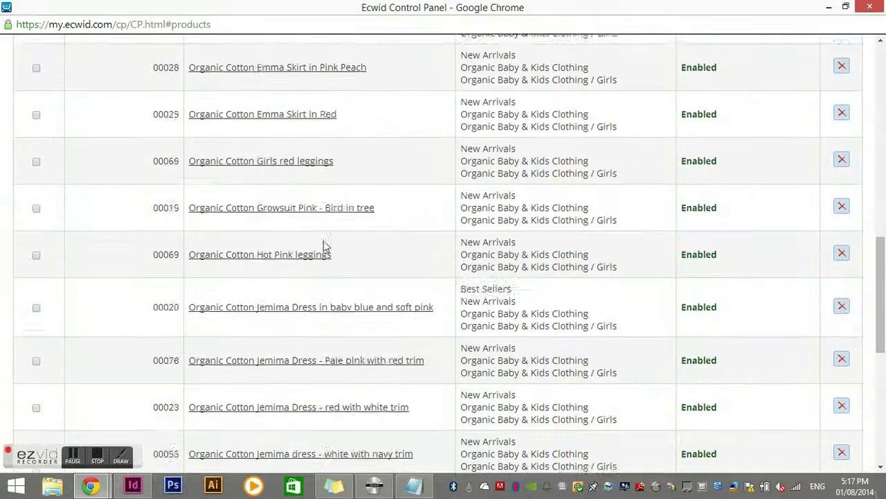
{"action": "scroll", "coordinate": [331, 339], "scroll_direction": "down", "scroll_amount": 6}
{"action": "scroll", "coordinate": [330, 331], "scroll_direction": "up", "scroll_amount": 9}
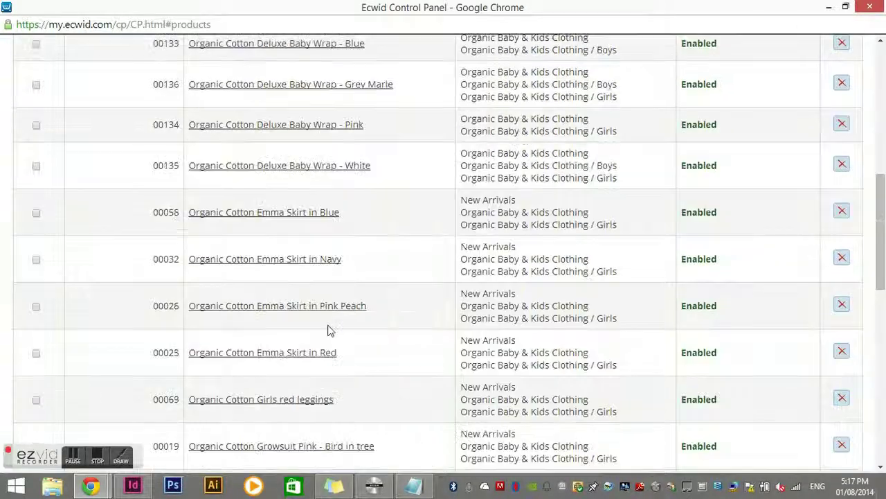
{"action": "scroll", "coordinate": [329, 331], "scroll_direction": "up", "scroll_amount": 6}
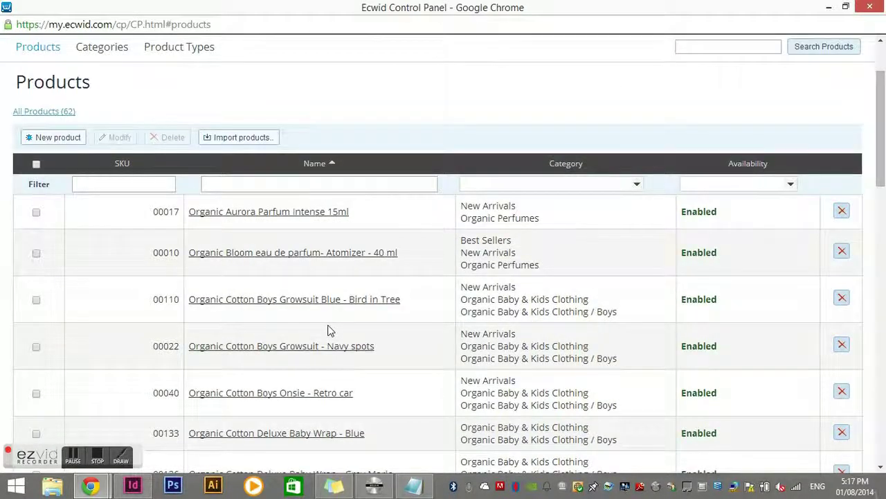
{"action": "scroll", "coordinate": [330, 331], "scroll_direction": "up", "scroll_amount": 1}
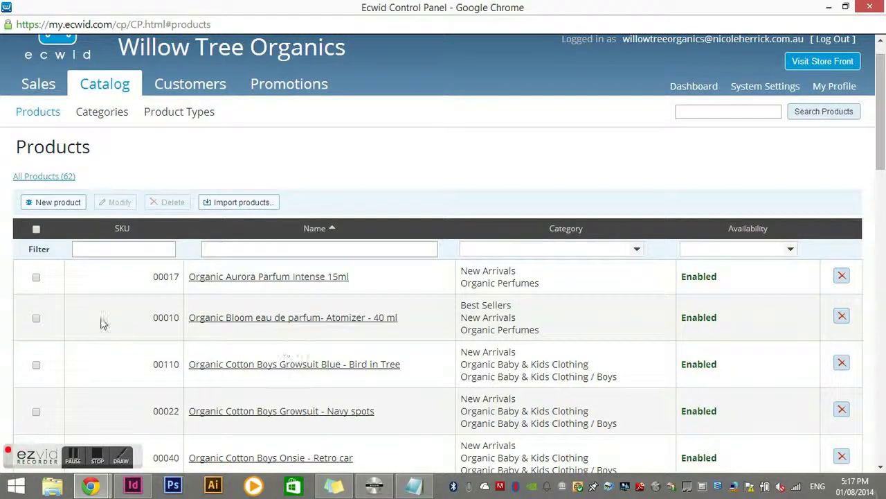
{"action": "left_click", "coordinate": [36, 277]}
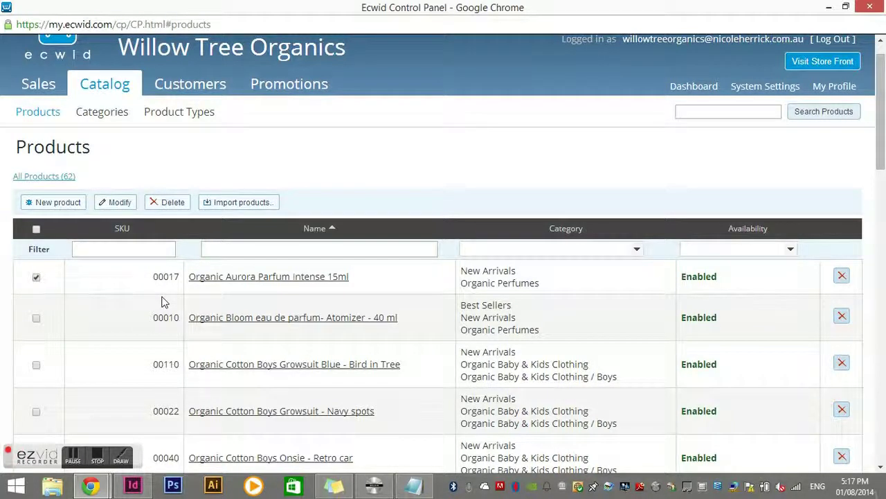
{"action": "left_click", "coordinate": [287, 277]}
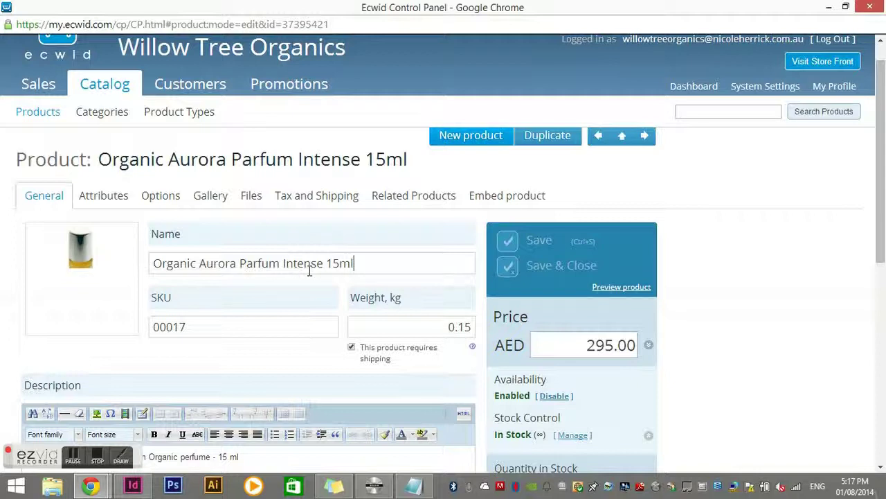
{"action": "scroll", "coordinate": [229, 291], "scroll_direction": "down", "scroll_amount": 1}
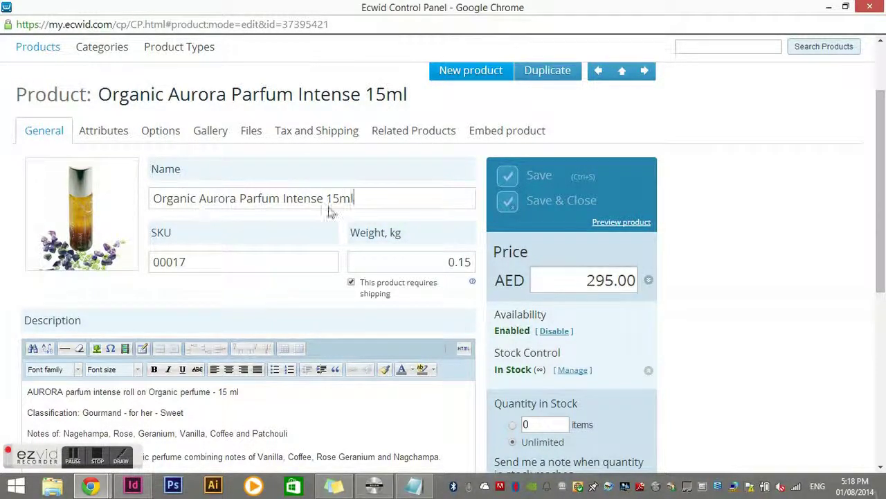
{"action": "left_click", "coordinate": [558, 73]}
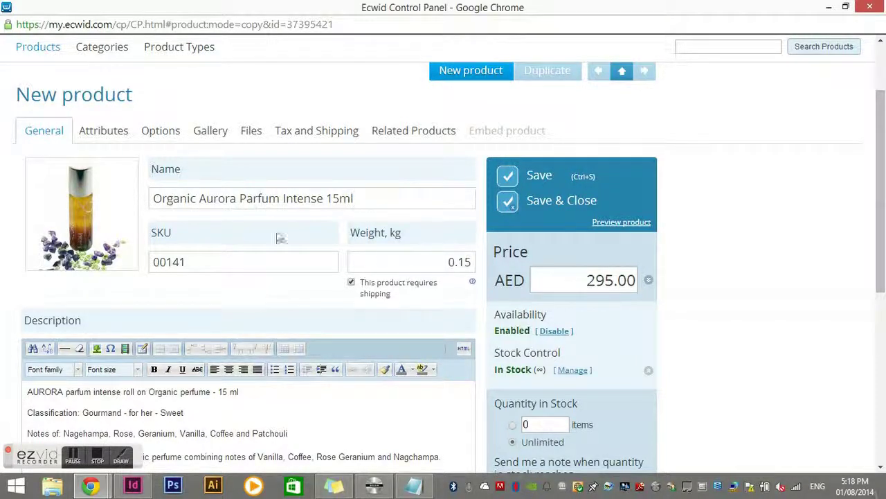
- Review the duplicated perfume's image, description and stock settings, and save and close it under the same name
{"action": "mouse_move", "coordinate": [62, 218]}
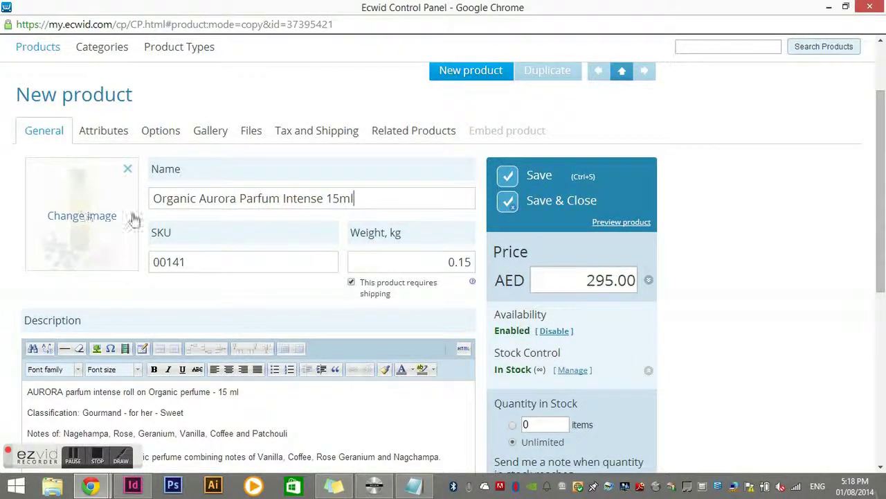
{"action": "scroll", "coordinate": [506, 302], "scroll_direction": "down", "scroll_amount": 2}
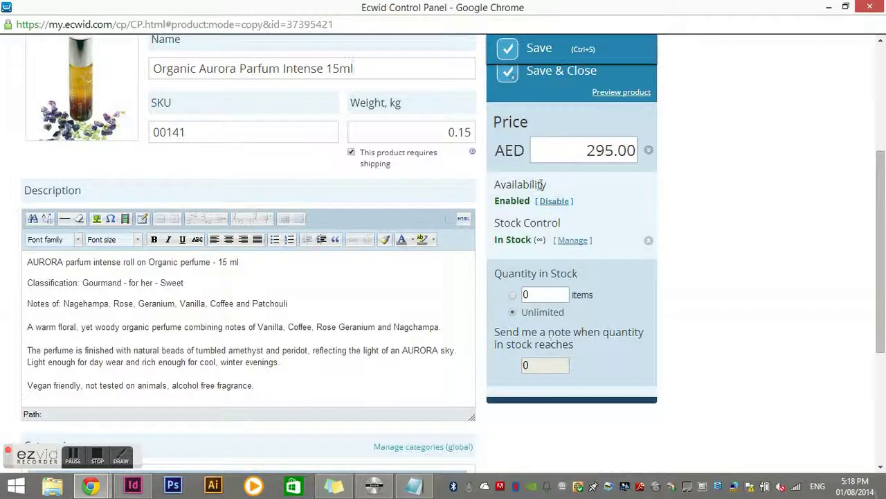
{"action": "scroll", "coordinate": [224, 202], "scroll_direction": "down", "scroll_amount": 2}
{"action": "scroll", "coordinate": [299, 220], "scroll_direction": "up", "scroll_amount": 5}
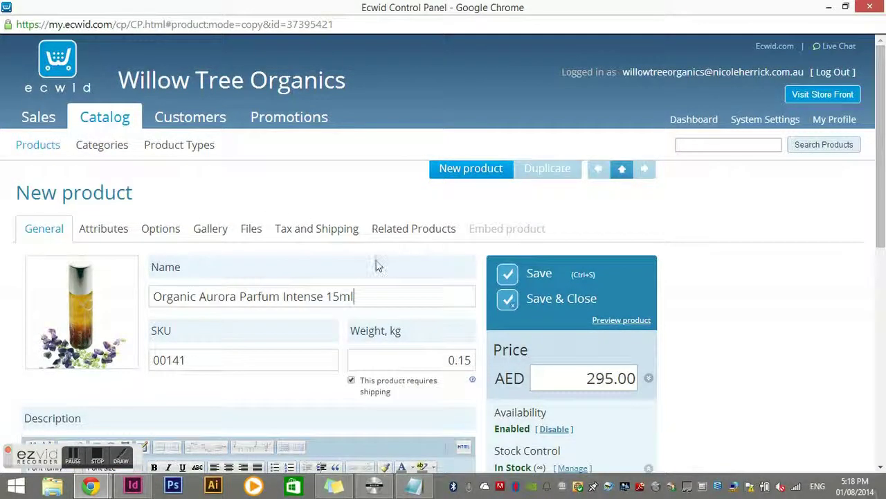
{"action": "left_click", "coordinate": [509, 301]}
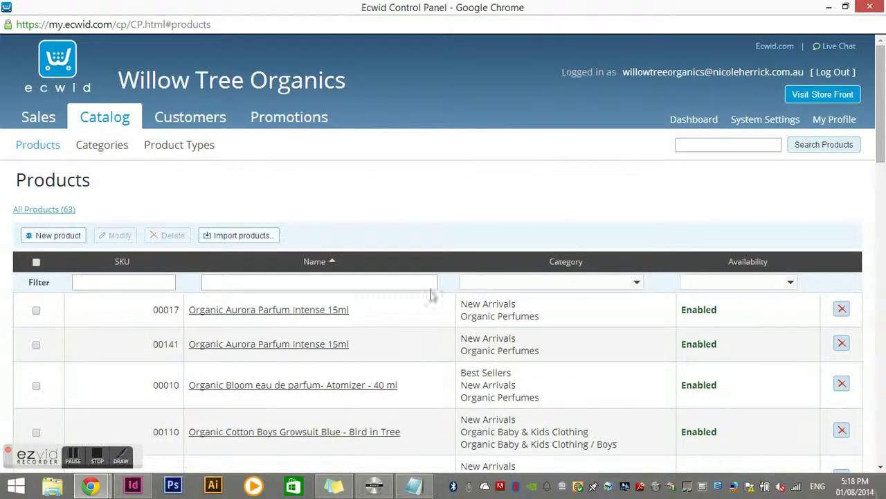
- Delete the duplicate Organic Aurora Parfum Intense 15ml with SKU 00141 from the product list
{"action": "left_click", "coordinate": [37, 347]}
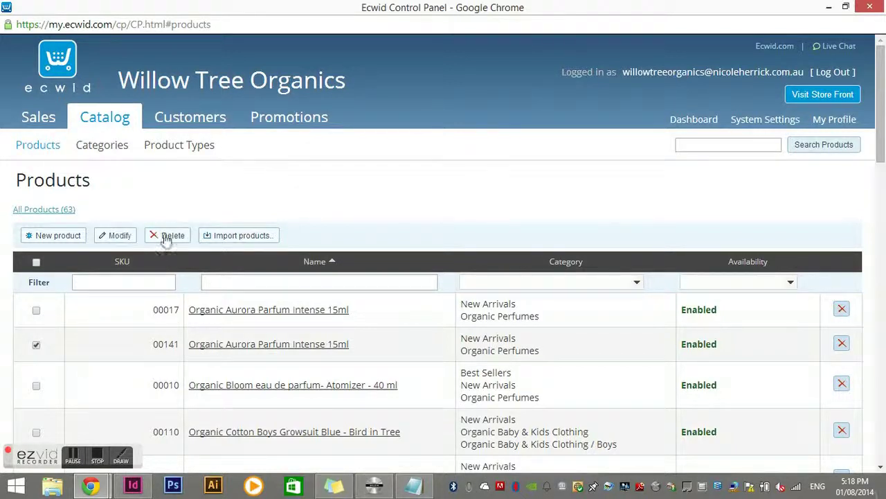
{"action": "left_click", "coordinate": [167, 236]}
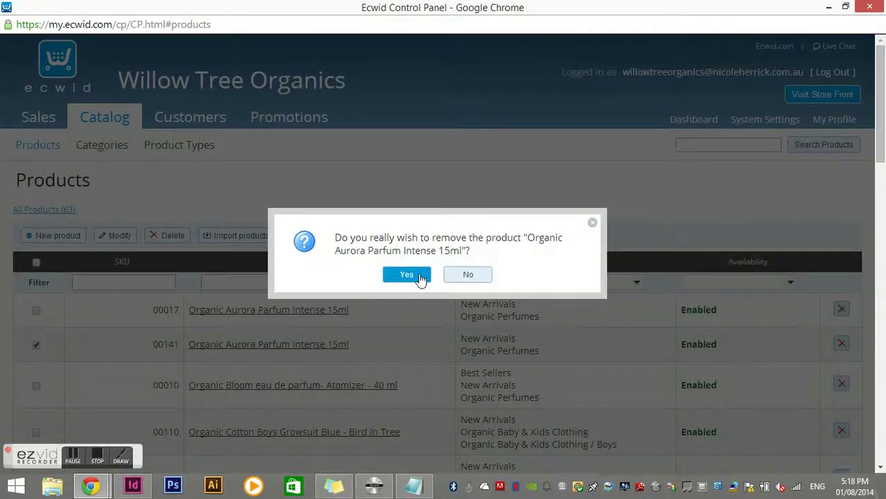
{"action": "left_click", "coordinate": [418, 274]}
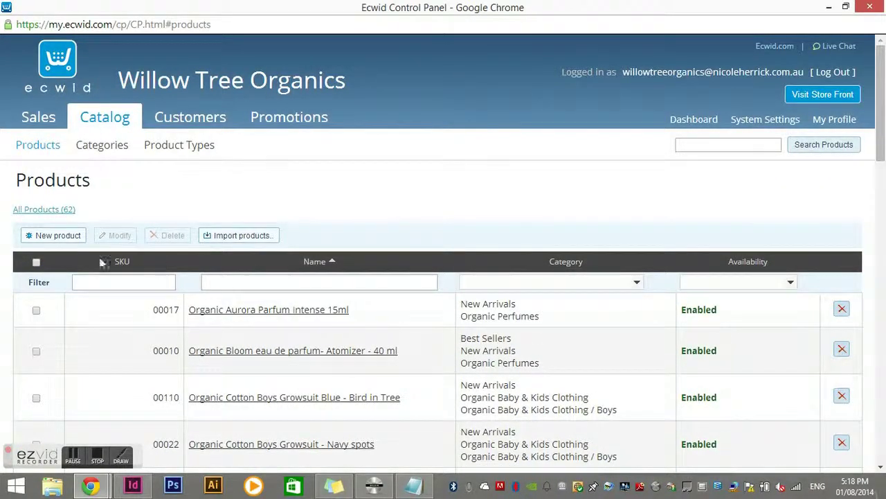
- Start a new product and review its blank general details through the Categories section
{"action": "left_click", "coordinate": [59, 238]}
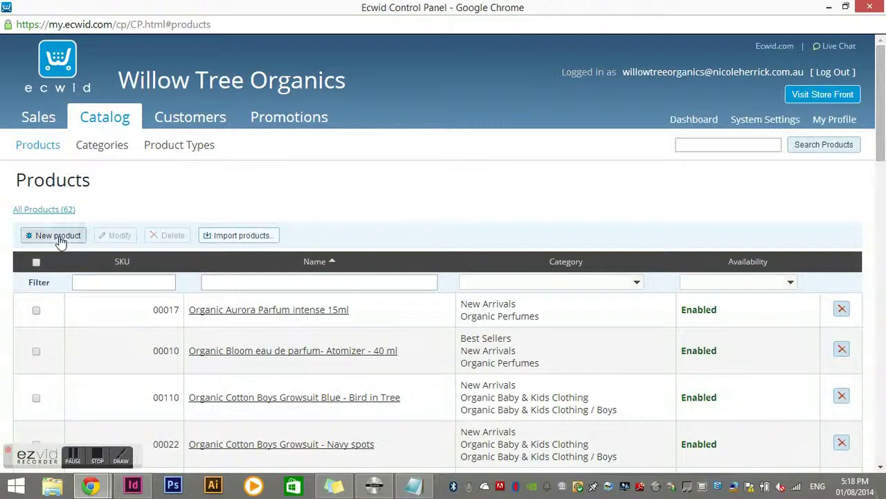
{"action": "scroll", "coordinate": [222, 311], "scroll_direction": "down", "scroll_amount": 2}
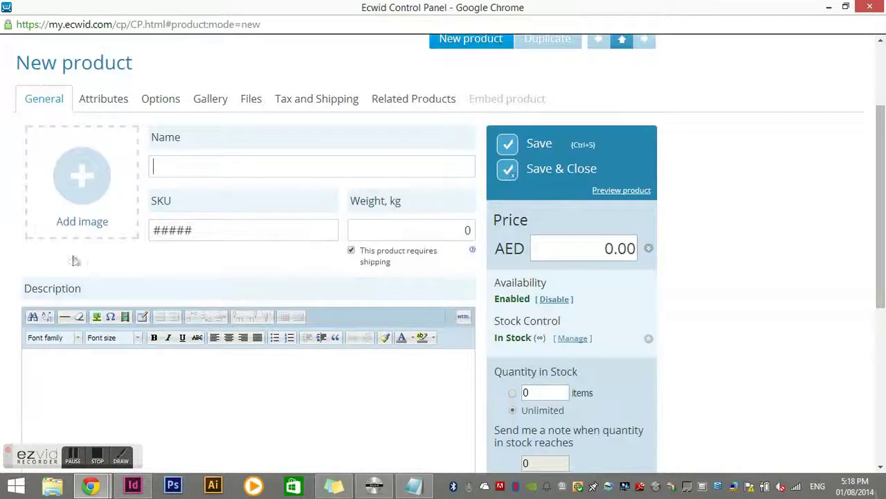
{"action": "scroll", "coordinate": [425, 289], "scroll_direction": "down", "scroll_amount": 3}
{"action": "scroll", "coordinate": [431, 287], "scroll_direction": "down", "scroll_amount": 1}
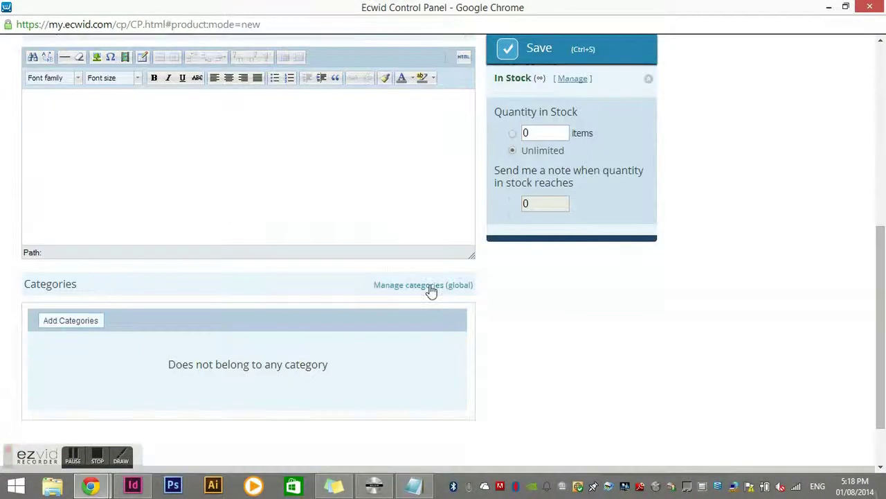
- Leave the blank new product without saving it and go to the store's category management
{"action": "scroll", "coordinate": [430, 289], "scroll_direction": "up", "scroll_amount": 6}
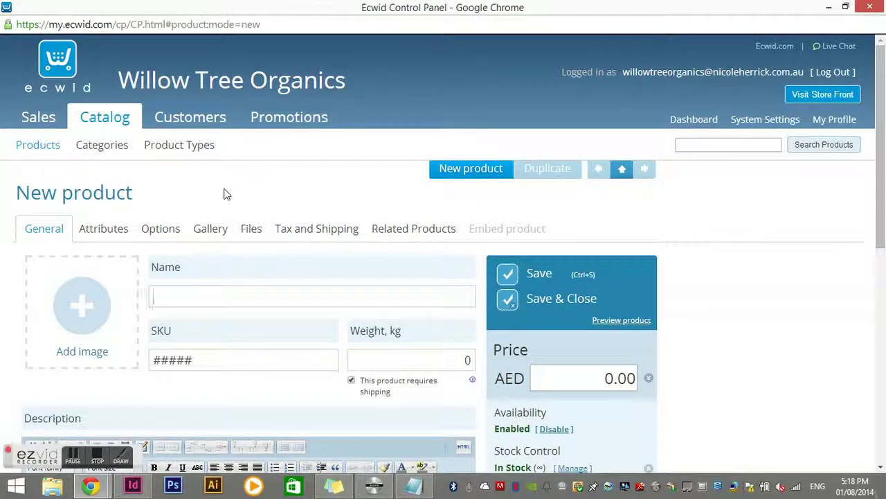
{"action": "left_click", "coordinate": [106, 147]}
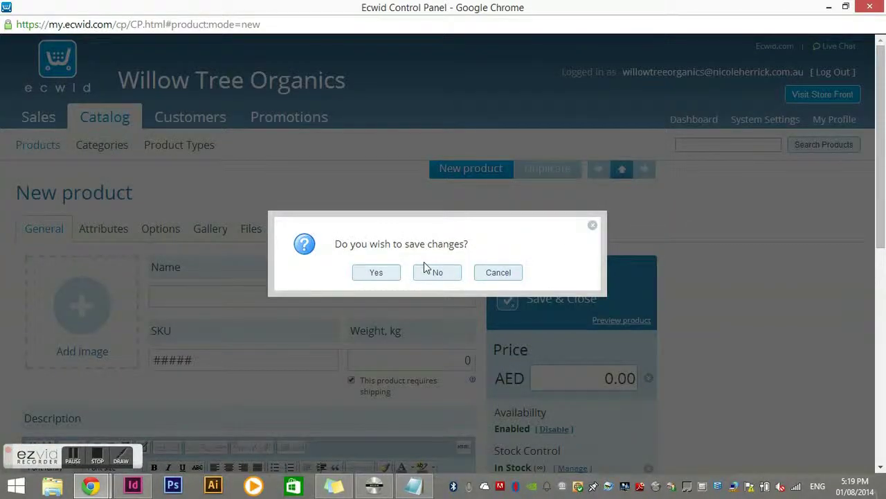
{"action": "left_click", "coordinate": [443, 276]}
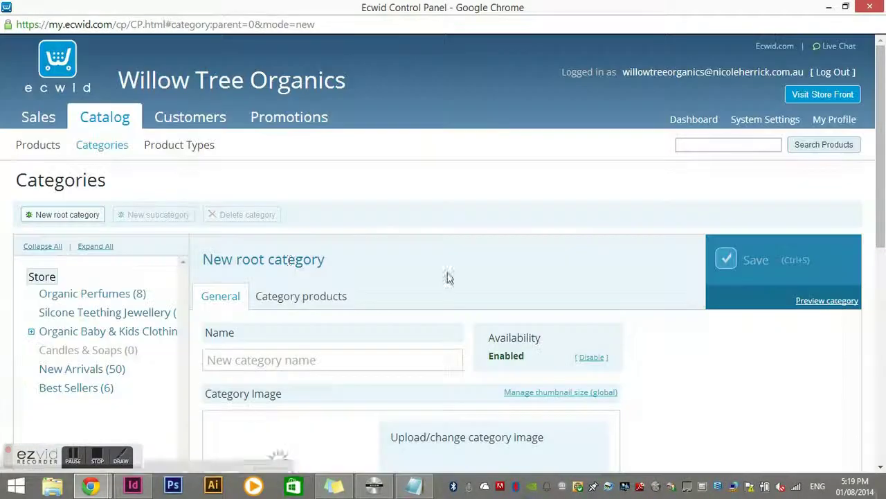
- Expand the Organic Baby & Kids Clothing category and view its Girls and Boys subcategories
{"action": "scroll", "coordinate": [159, 222], "scroll_direction": "down", "scroll_amount": 1}
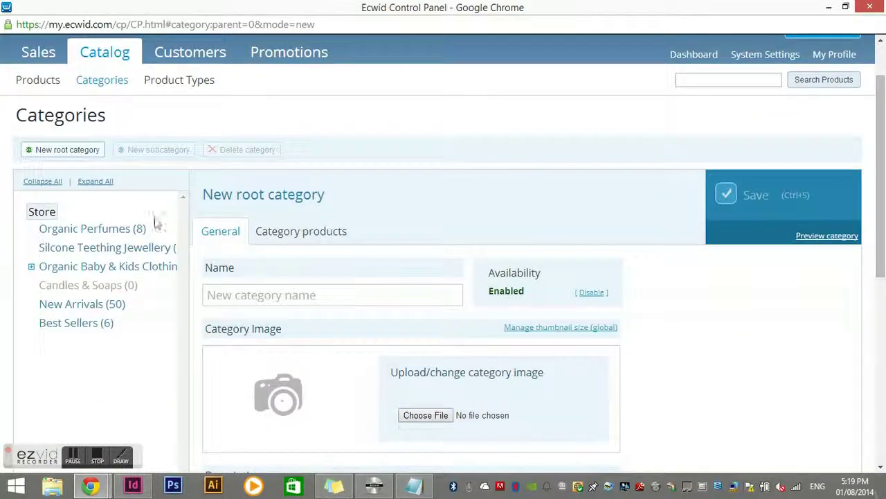
{"action": "left_click", "coordinate": [31, 267]}
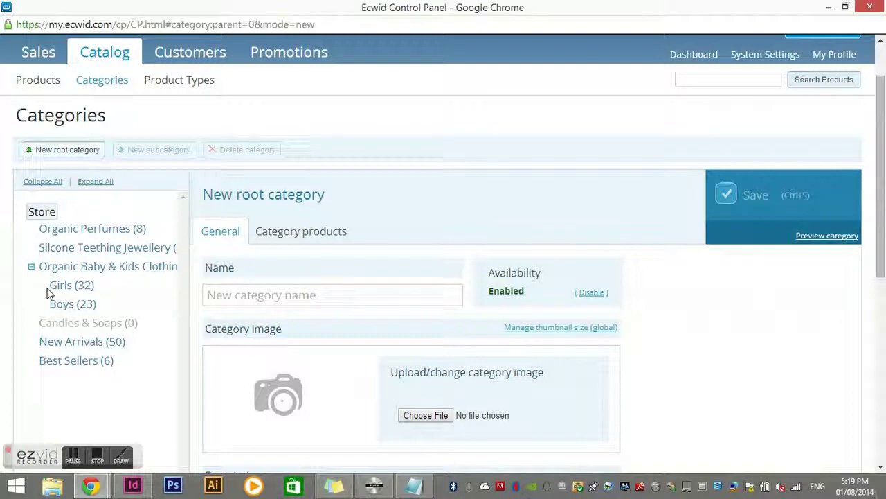
{"action": "left_click", "coordinate": [76, 289]}
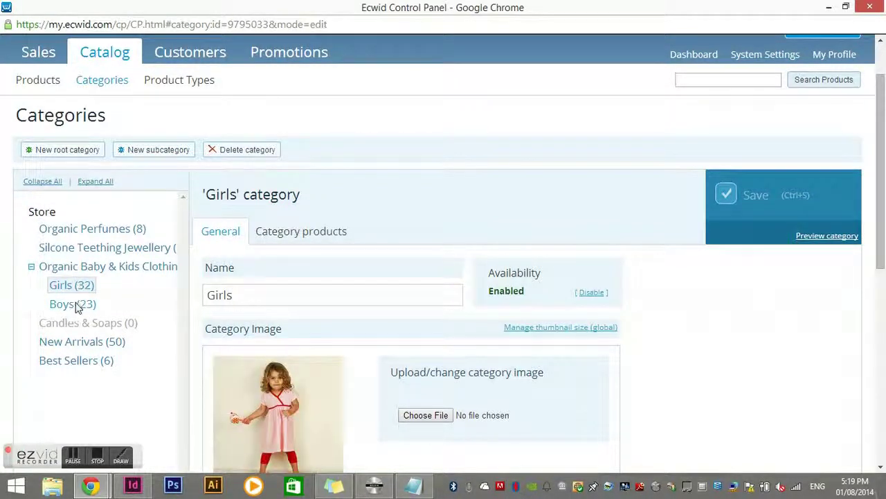
{"action": "left_click", "coordinate": [78, 306]}
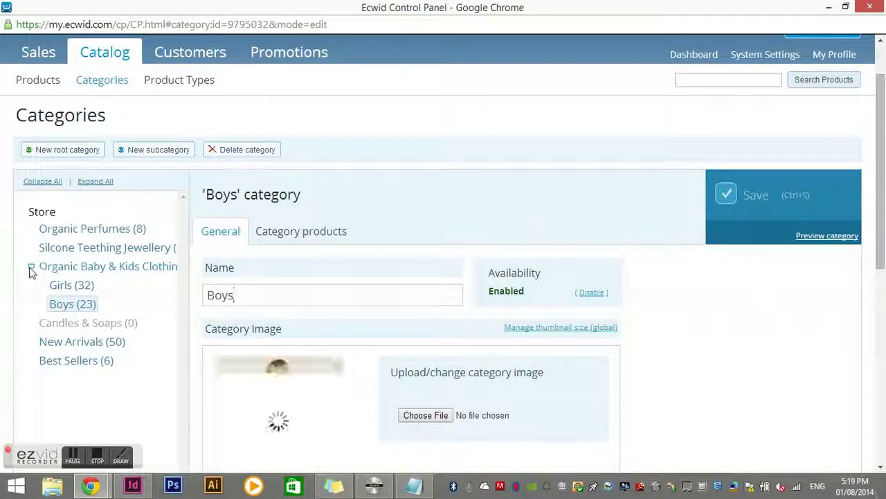
{"action": "left_click", "coordinate": [32, 269]}
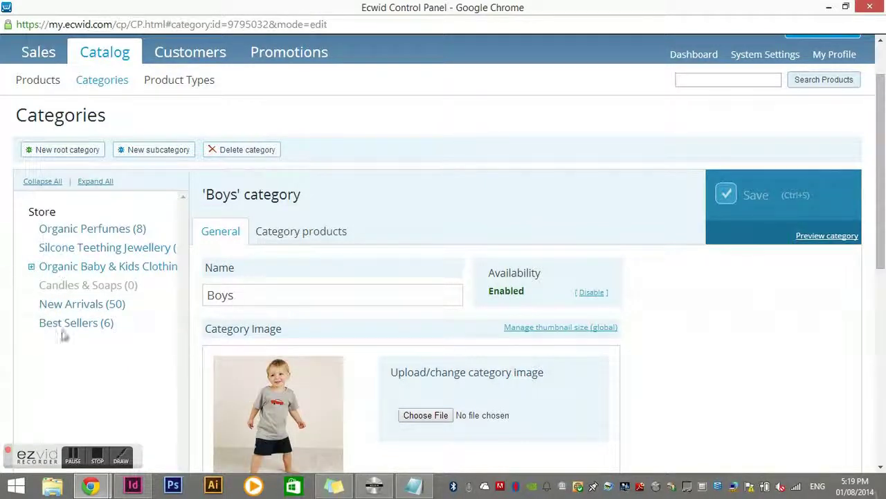
{"action": "left_click", "coordinate": [31, 269]}
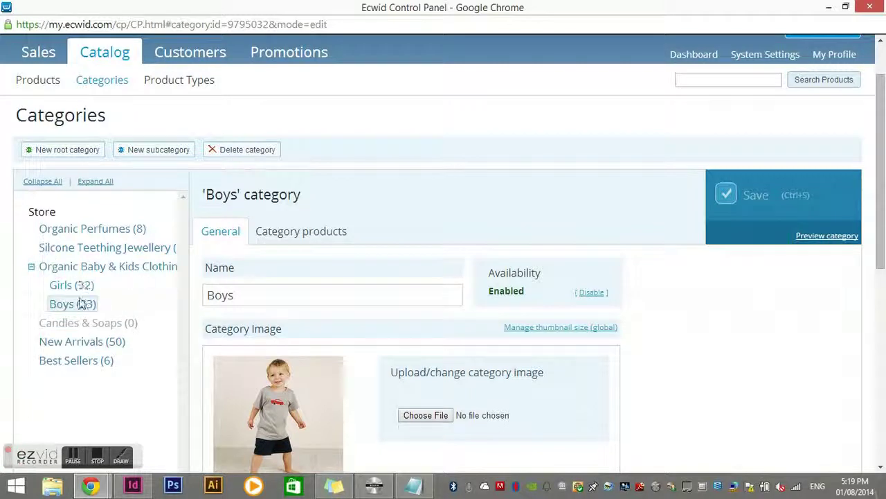
- Review the Boys category's name, availability, image and description settings
{"action": "scroll", "coordinate": [194, 249], "scroll_direction": "down", "scroll_amount": 1}
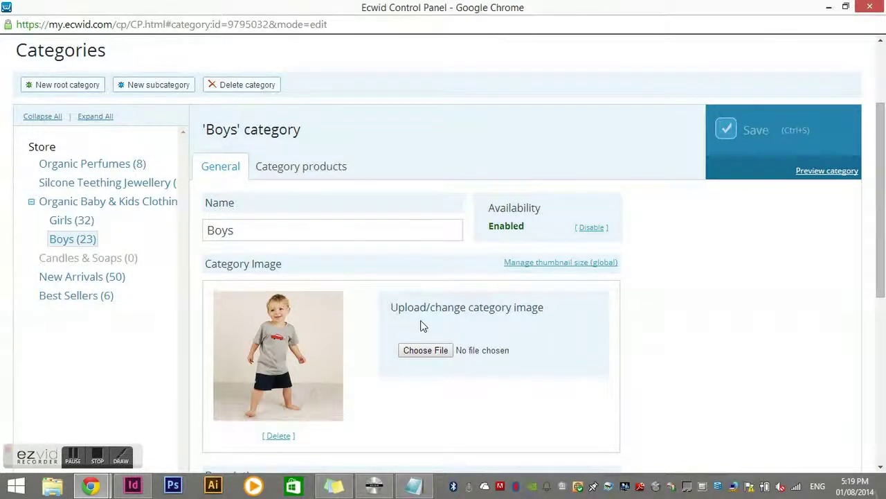
{"action": "scroll", "coordinate": [408, 320], "scroll_direction": "down", "scroll_amount": 2}
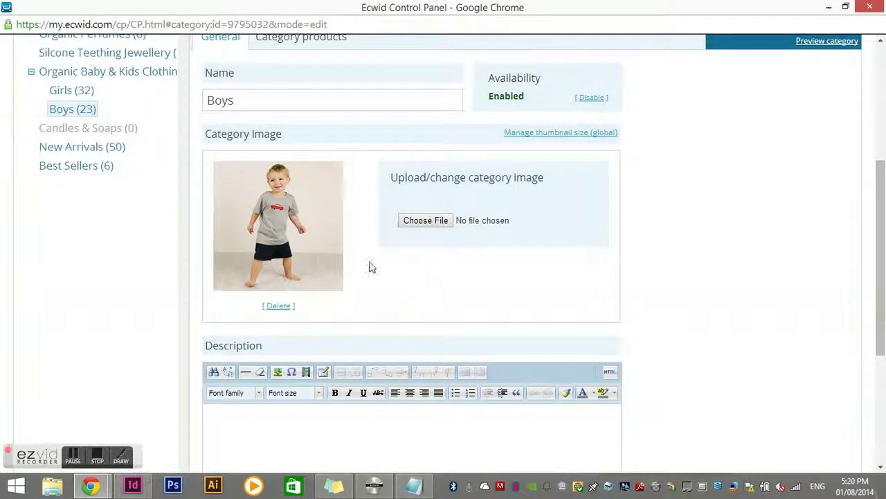
{"action": "scroll", "coordinate": [485, 286], "scroll_direction": "up", "scroll_amount": 2}
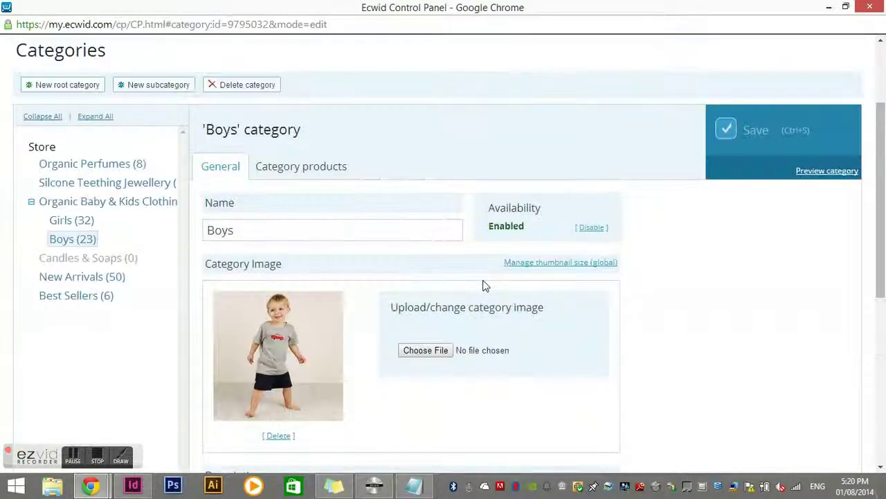
- Look through the list of products assigned to the Boys category and its assign, remove and create options
{"action": "left_click", "coordinate": [323, 167]}
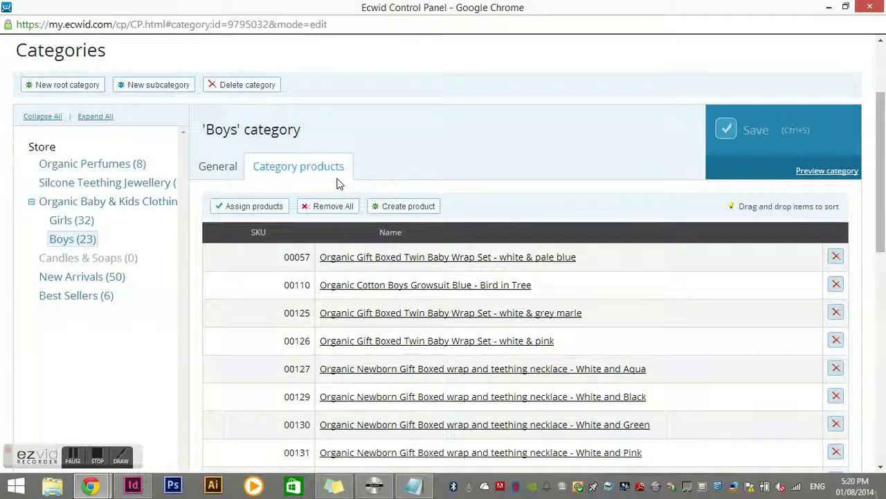
{"action": "scroll", "coordinate": [392, 263], "scroll_direction": "down", "scroll_amount": 1}
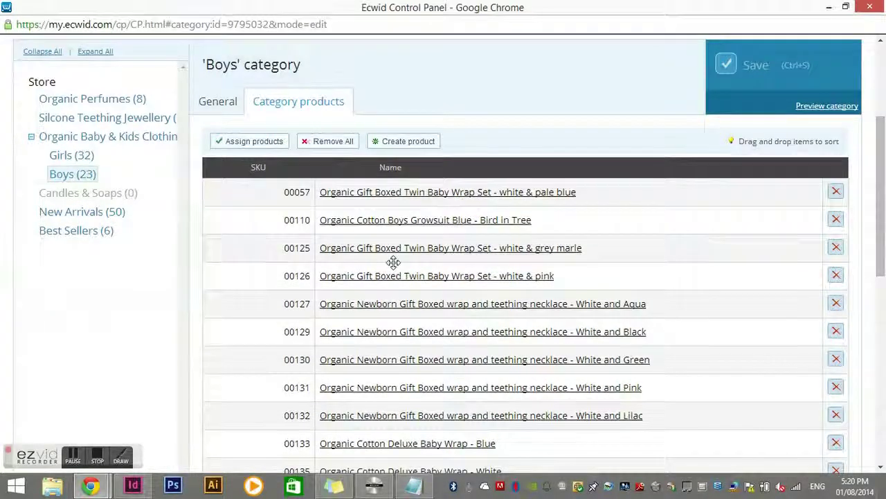
{"action": "scroll", "coordinate": [393, 261], "scroll_direction": "down", "scroll_amount": 1}
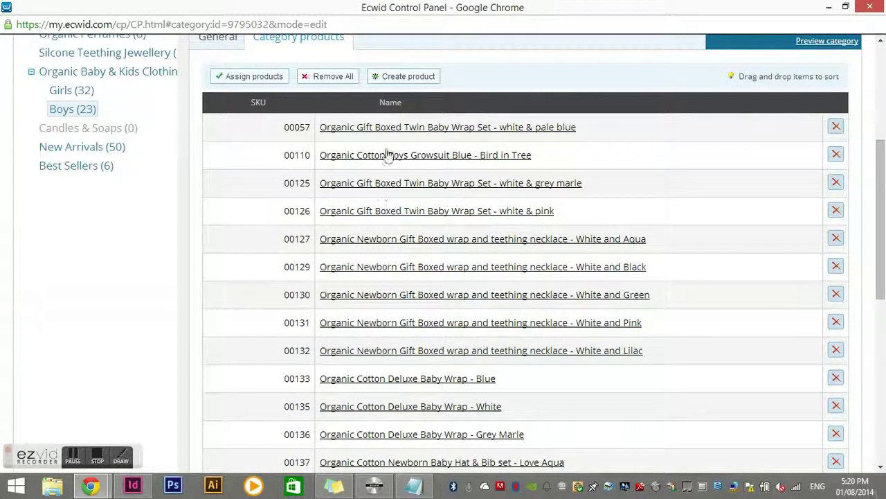
{"action": "scroll", "coordinate": [389, 201], "scroll_direction": "down", "scroll_amount": 7}
{"action": "scroll", "coordinate": [398, 291], "scroll_direction": "up", "scroll_amount": 12}
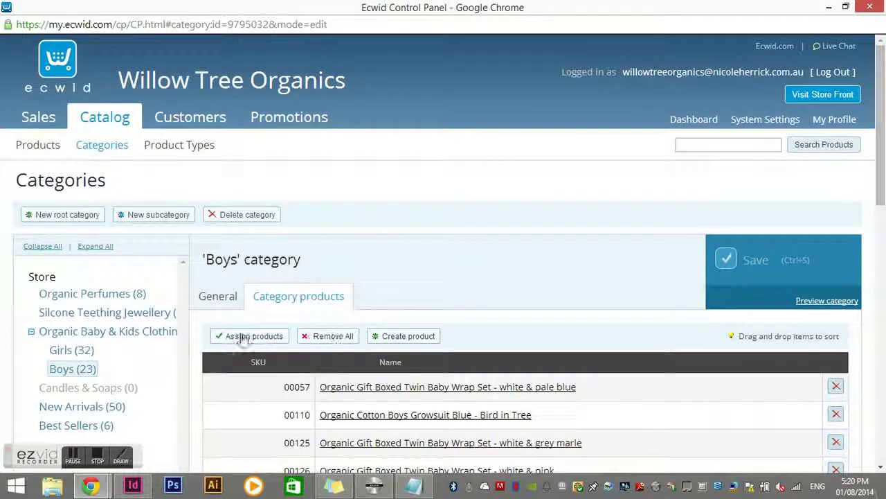
{"action": "scroll", "coordinate": [423, 251], "scroll_direction": "down", "scroll_amount": 1}
{"action": "scroll", "coordinate": [425, 252], "scroll_direction": "down", "scroll_amount": 1}
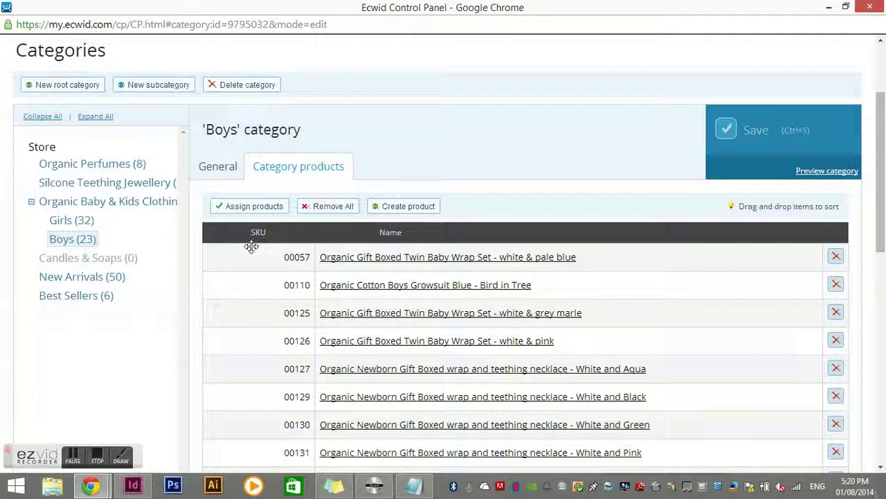
- Return to the Boys category's general details and examine its image and empty description editor
{"action": "left_click", "coordinate": [234, 167]}
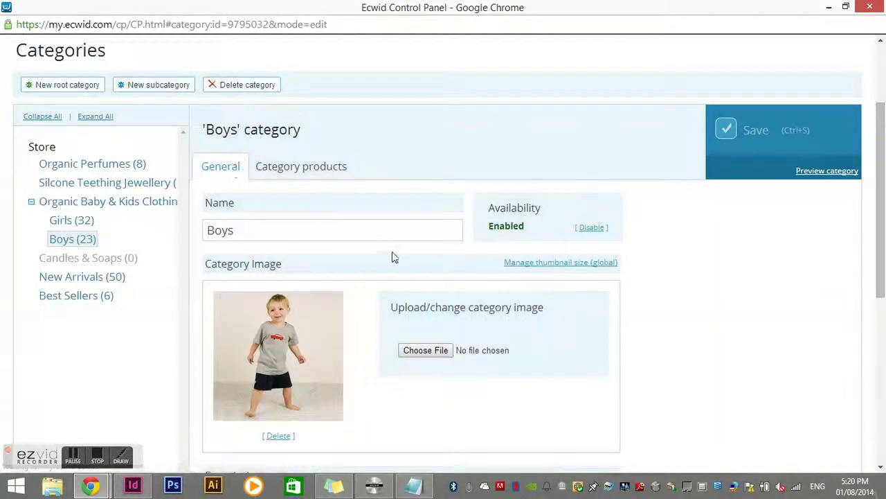
{"action": "scroll", "coordinate": [393, 255], "scroll_direction": "down", "scroll_amount": 5}
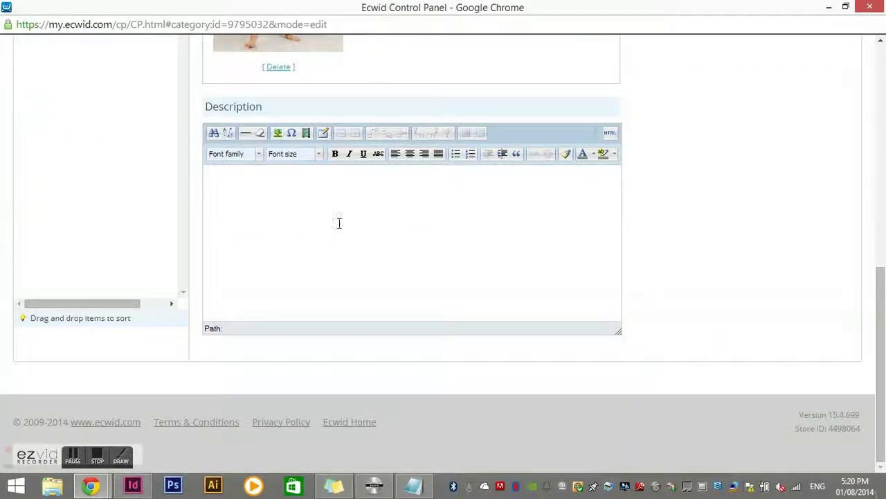
{"action": "scroll", "coordinate": [344, 242], "scroll_direction": "up", "scroll_amount": 4}
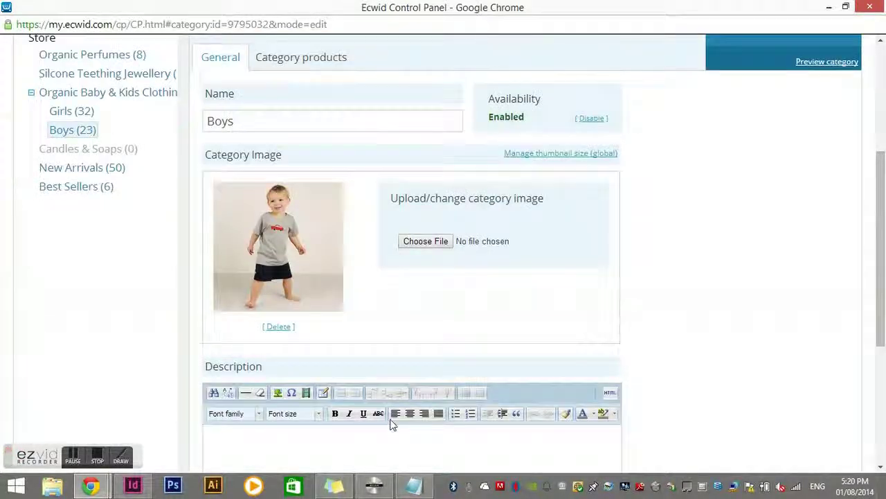
{"action": "scroll", "coordinate": [392, 422], "scroll_direction": "down", "scroll_amount": 2}
{"action": "scroll", "coordinate": [366, 346], "scroll_direction": "up", "scroll_amount": 4}
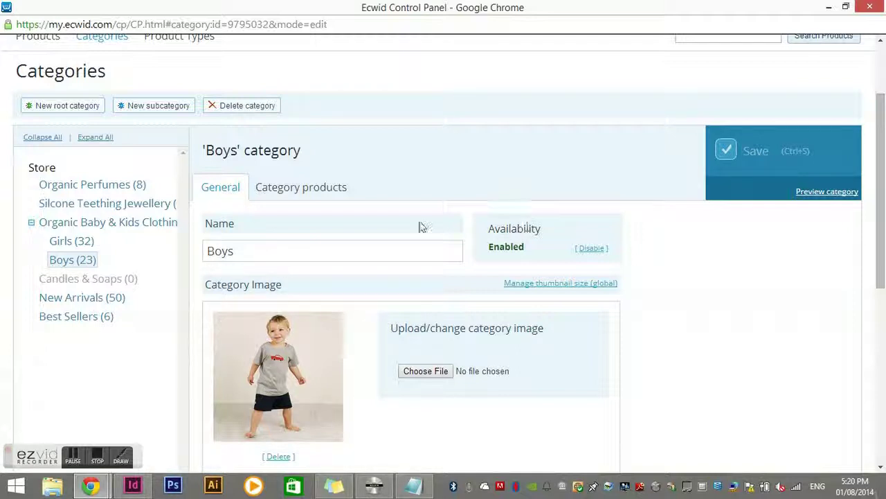
{"action": "scroll", "coordinate": [395, 233], "scroll_direction": "up", "scroll_amount": 2}
{"action": "scroll", "coordinate": [208, 222], "scroll_direction": "down", "scroll_amount": 1}
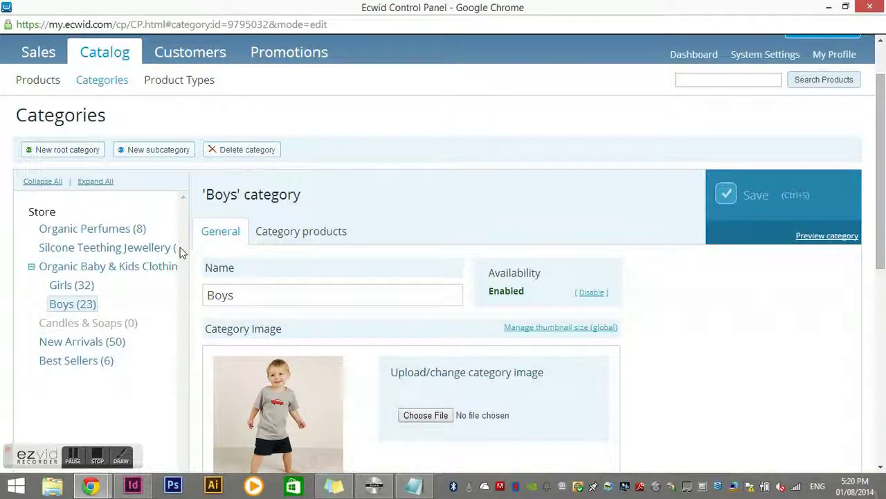
- Switch between the Organic Perfumes and Boys categories, and check the product list and general details of Organic Perfumes
{"action": "left_click", "coordinate": [122, 234]}
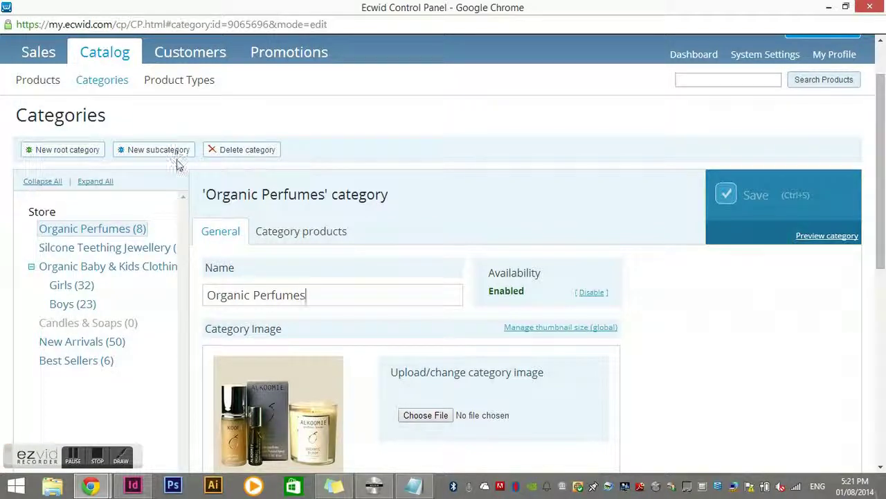
{"action": "left_click", "coordinate": [90, 307]}
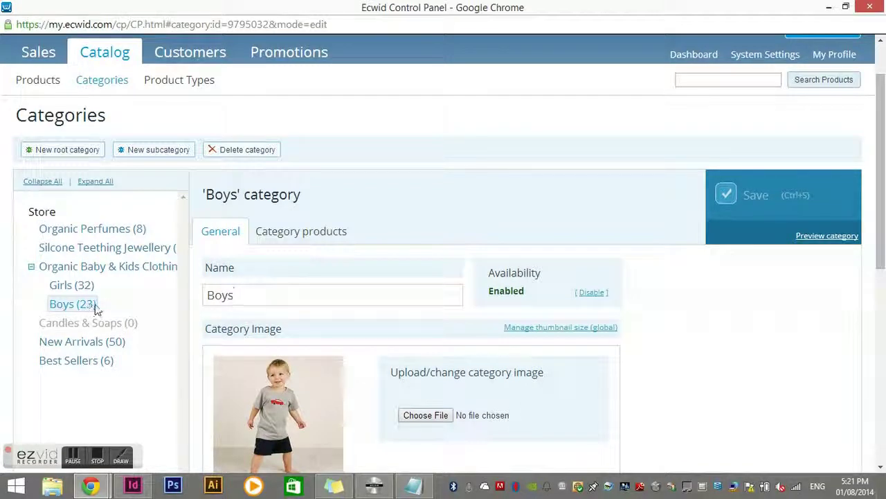
{"action": "left_click", "coordinate": [118, 229]}
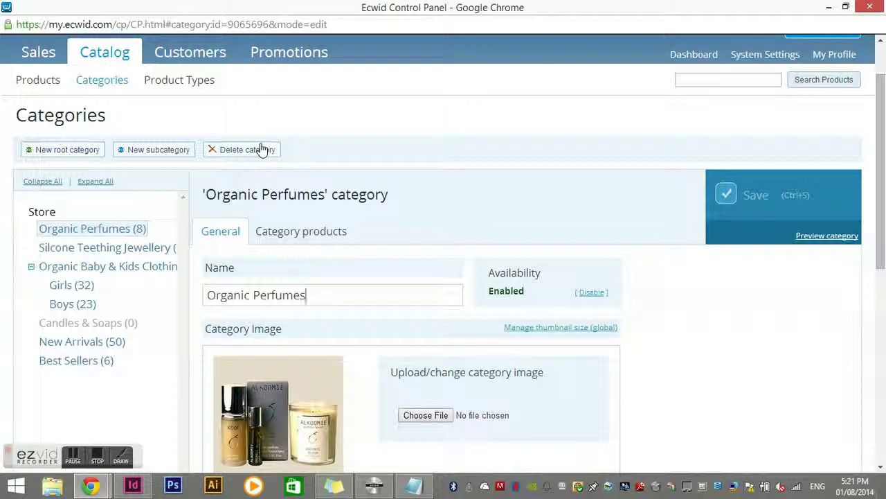
{"action": "left_click", "coordinate": [317, 236]}
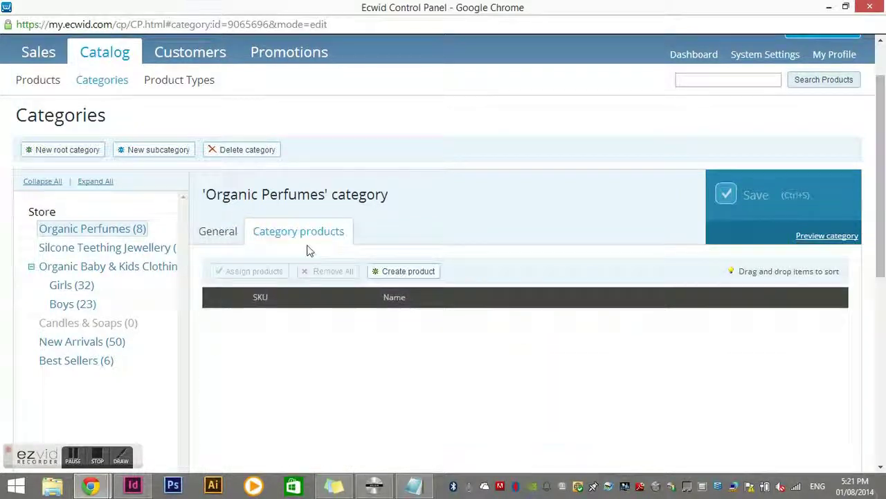
{"action": "left_click", "coordinate": [223, 239]}
- Open the store's product types and review the attributes of the General type
{"action": "left_click", "coordinate": [184, 83]}
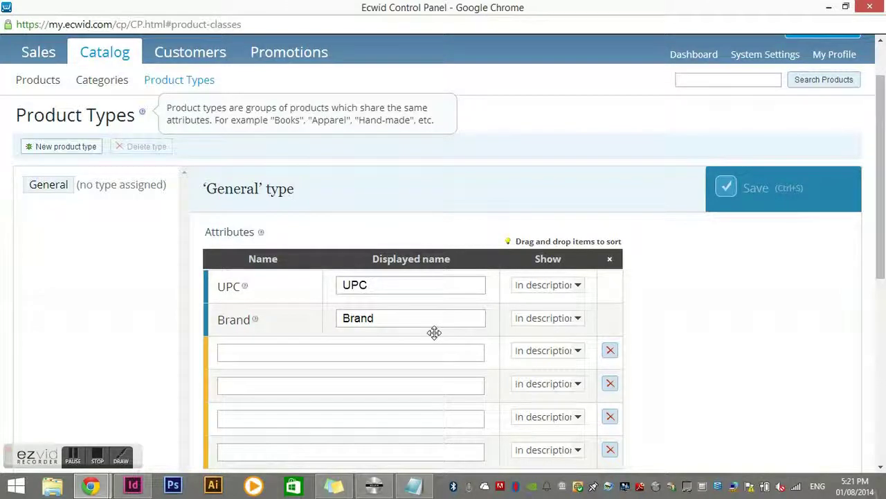
{"action": "scroll", "coordinate": [433, 332], "scroll_direction": "down", "scroll_amount": 2}
{"action": "scroll", "coordinate": [433, 333], "scroll_direction": "up", "scroll_amount": 1}
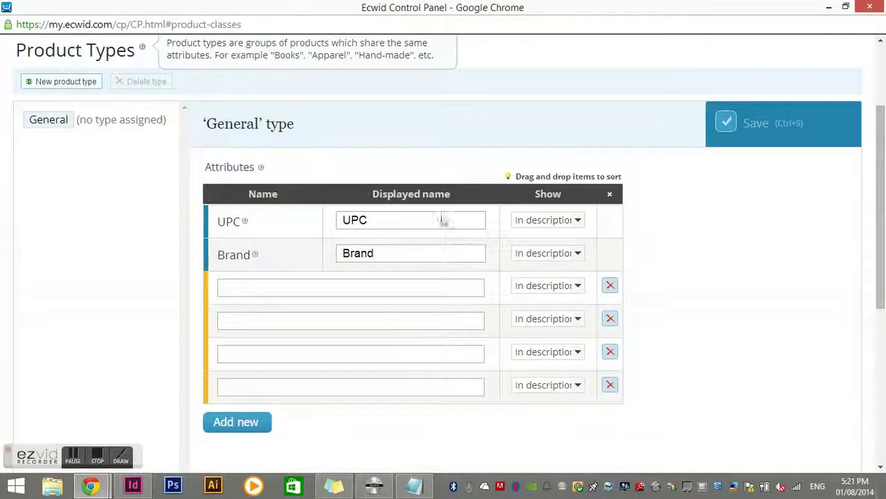
{"action": "scroll", "coordinate": [362, 263], "scroll_direction": "up", "scroll_amount": 2}
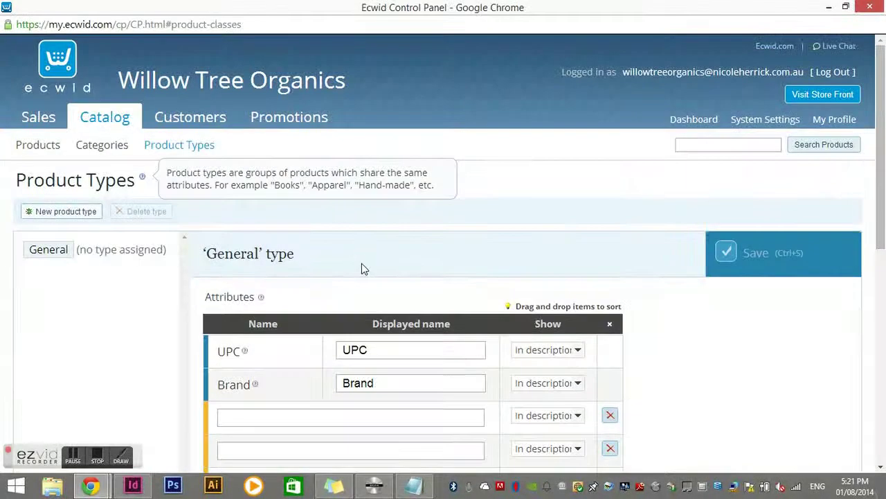